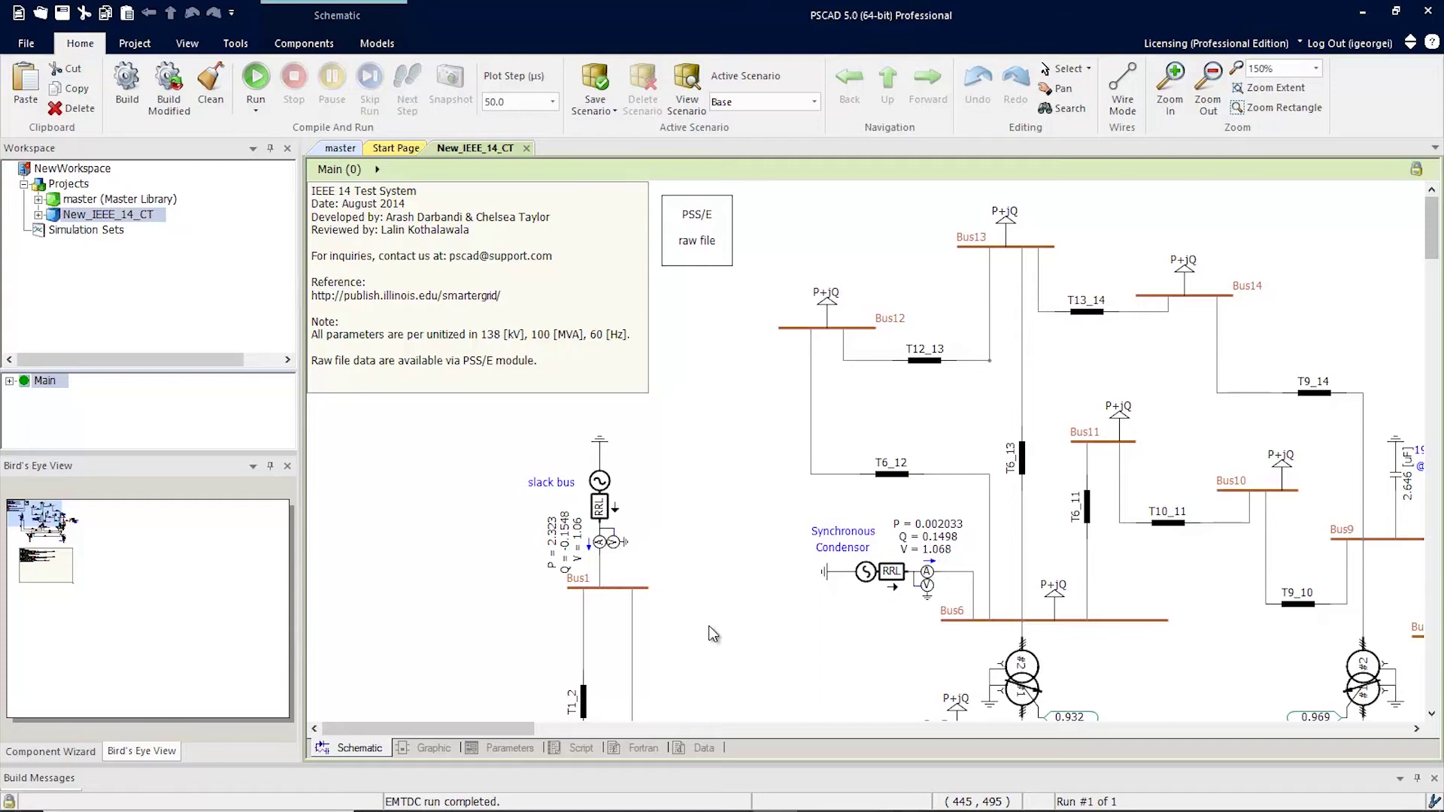
Set the Main canvas Grids option to Show signal grid in Canvas Settings
right_click(671, 479)
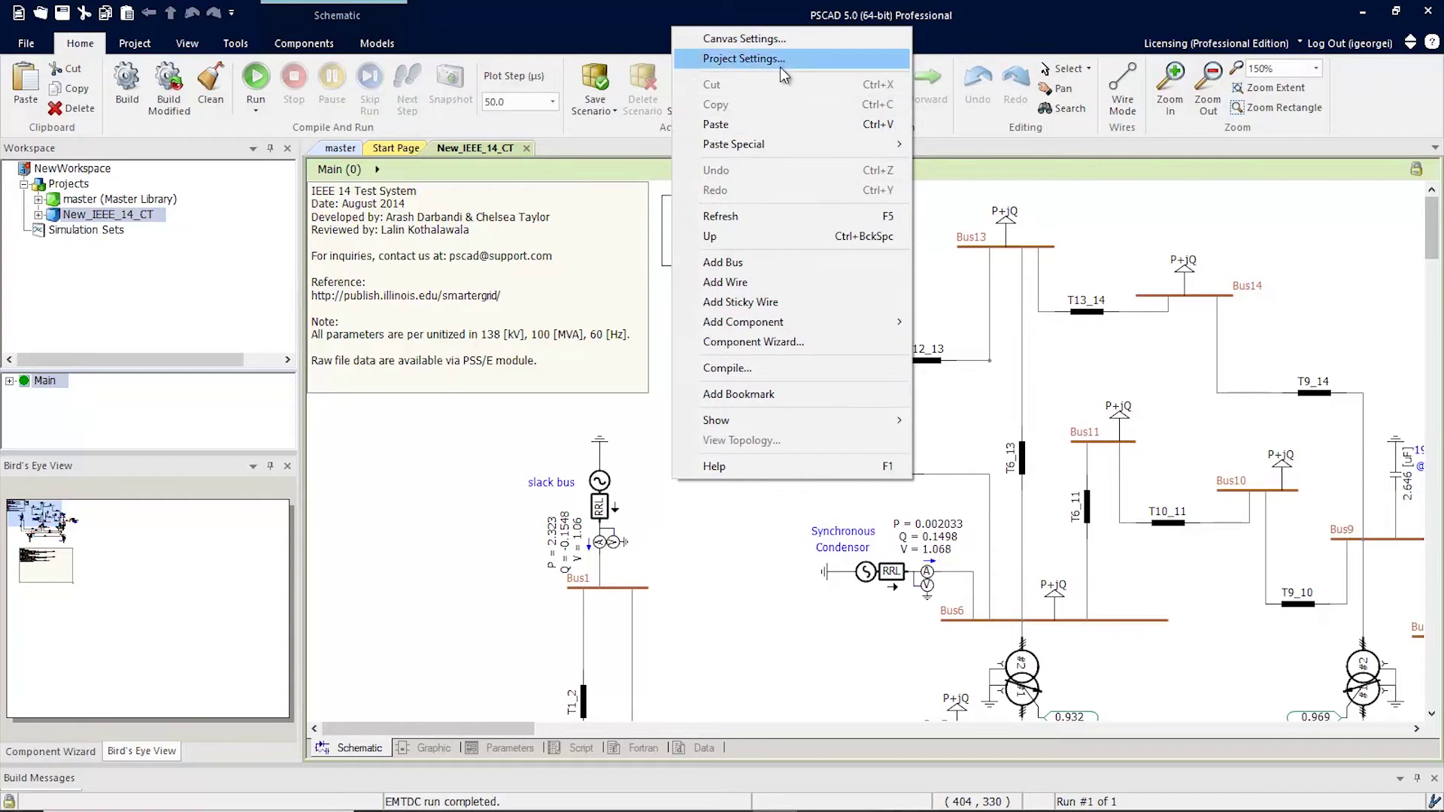
left_click(784, 39)
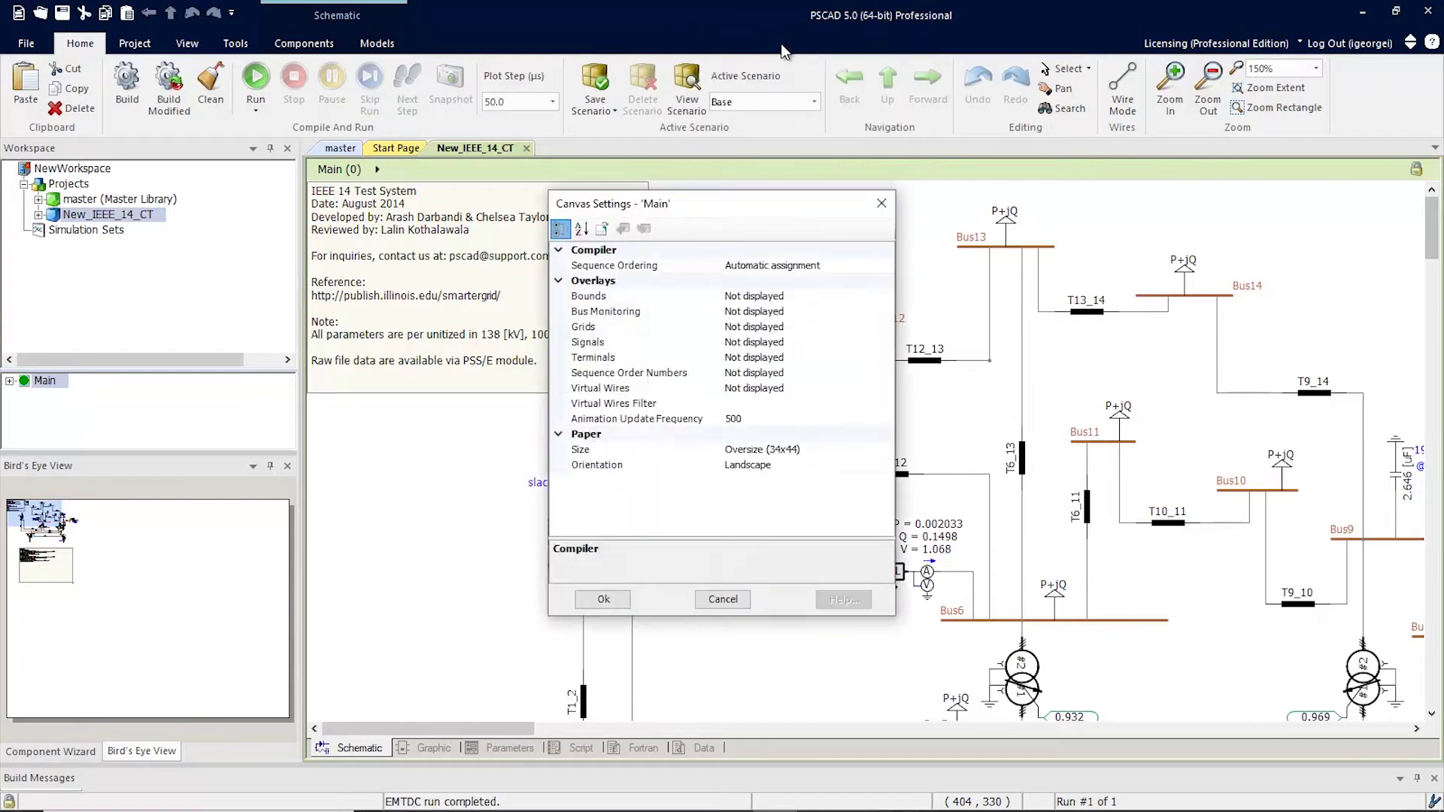
double_click(825, 327)
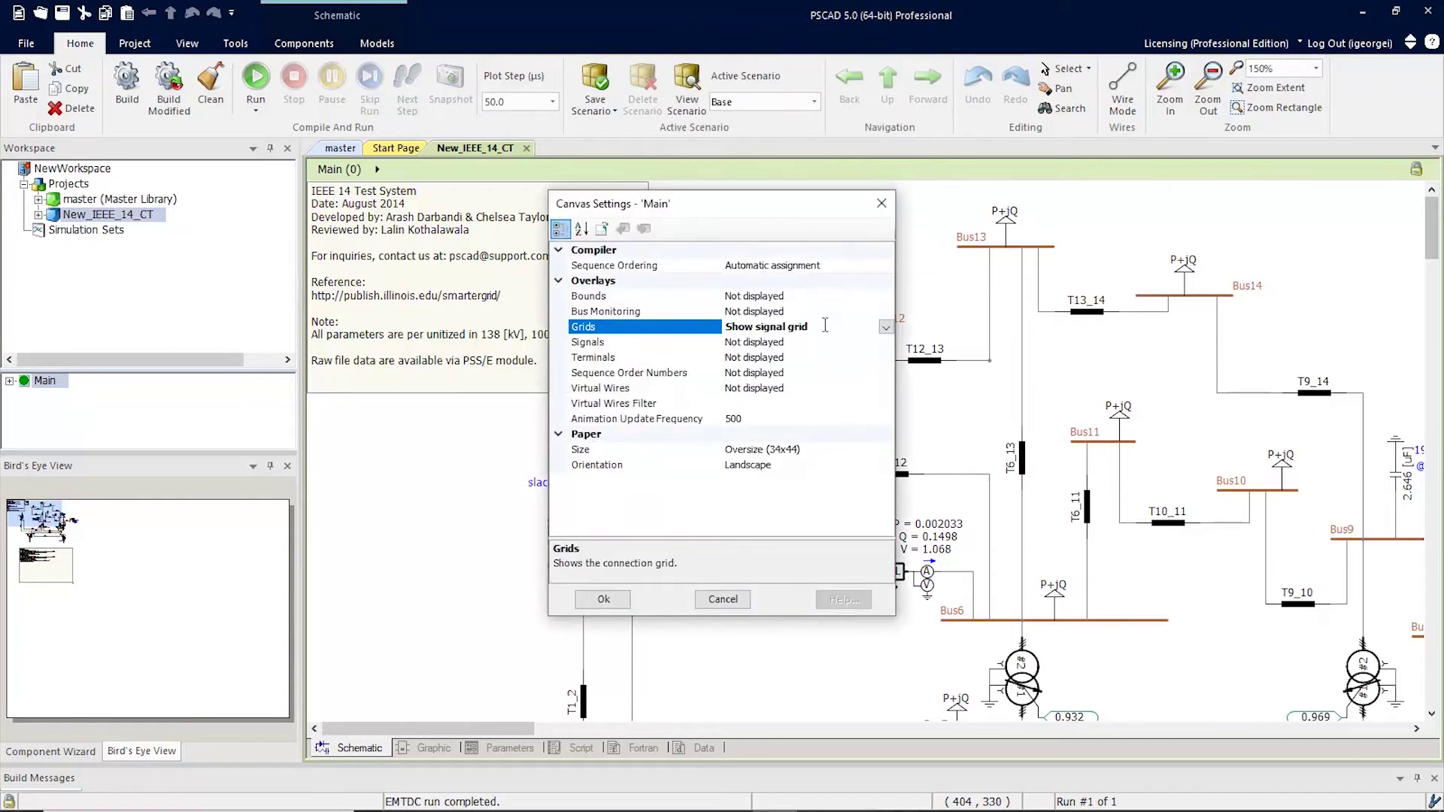
left_click(622, 598)
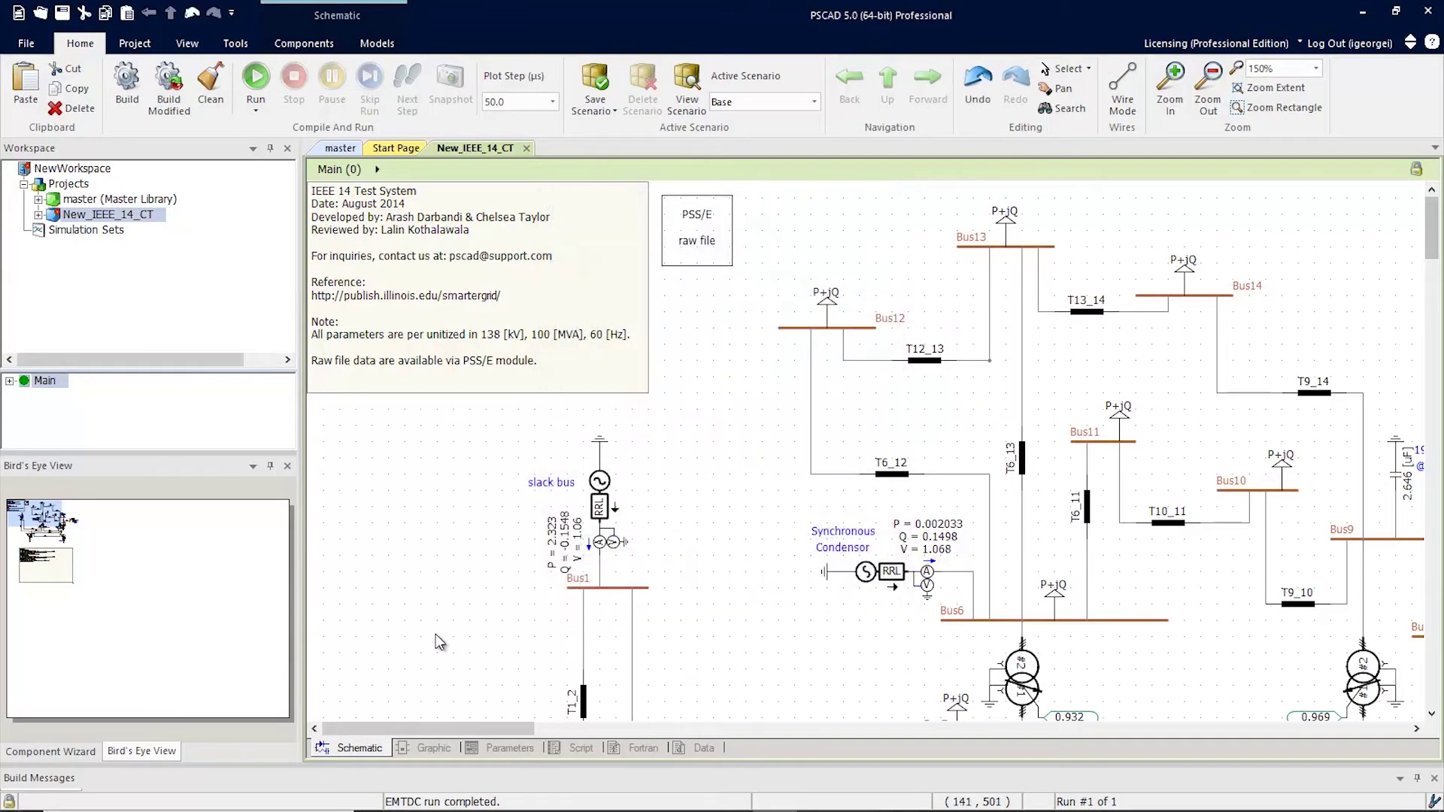
Place two short Simple Components wires, one above the other, left of Bus1
left_click(415, 334)
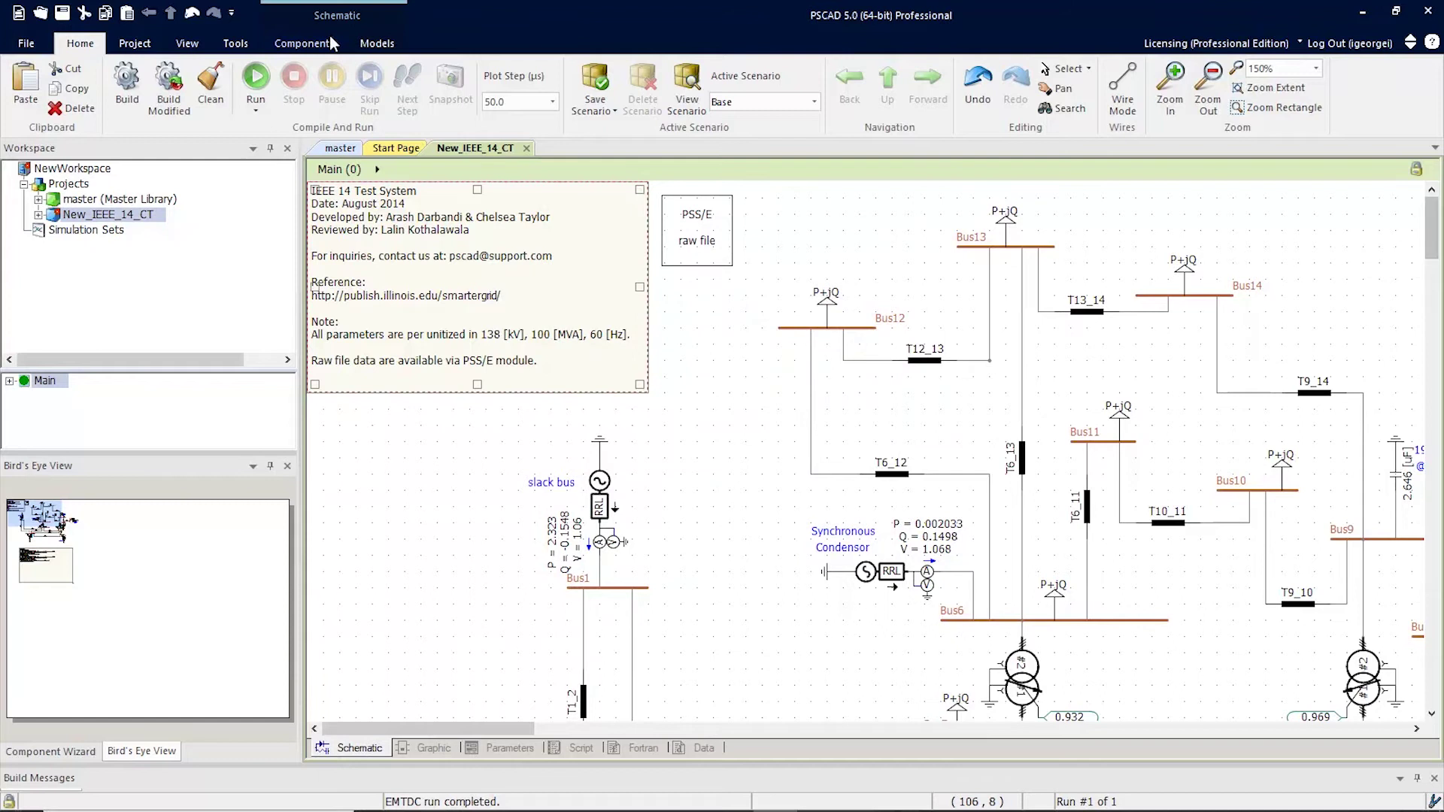
left_click(303, 43)
key("Escape")
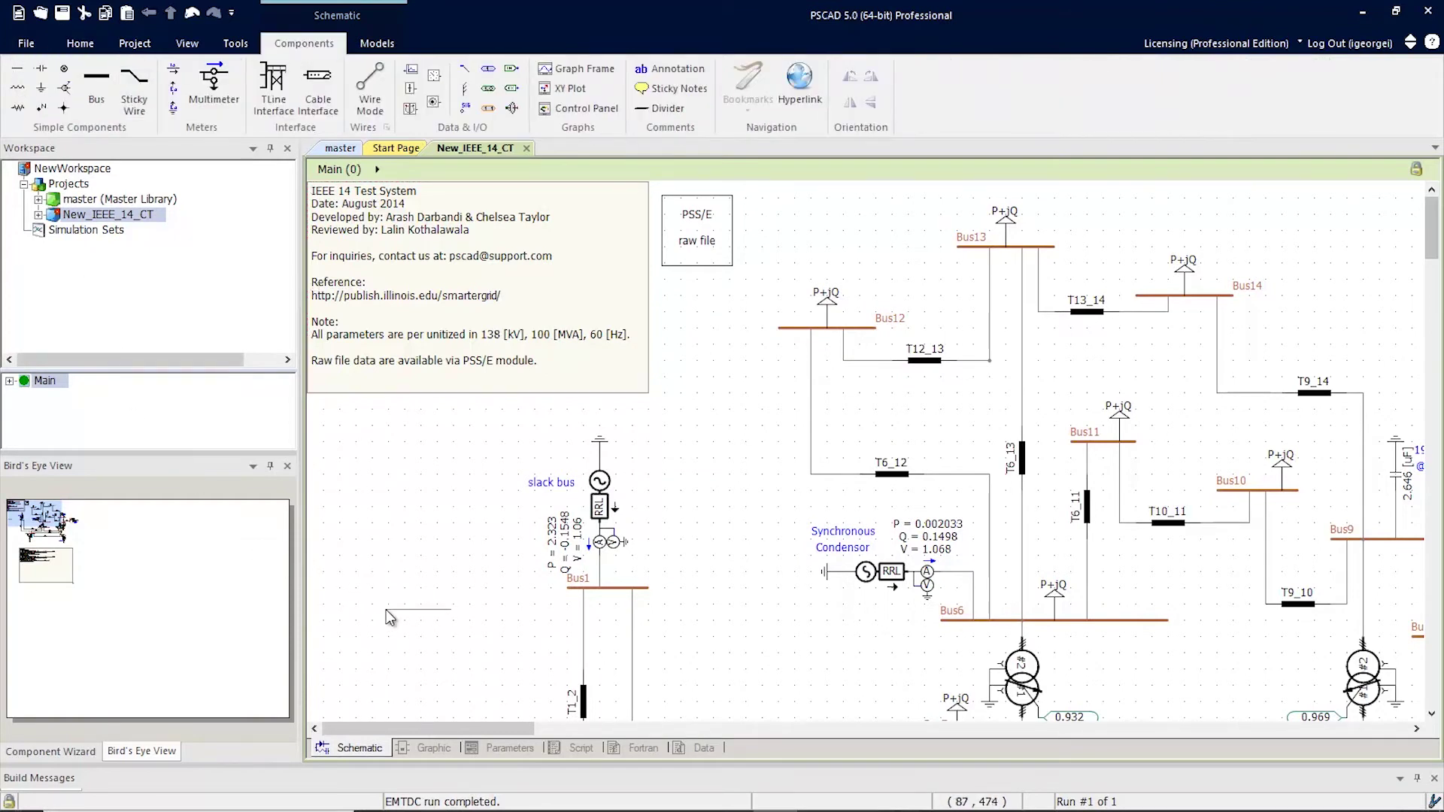
left_click(17, 68)
left_click(393, 637)
left_click(17, 68)
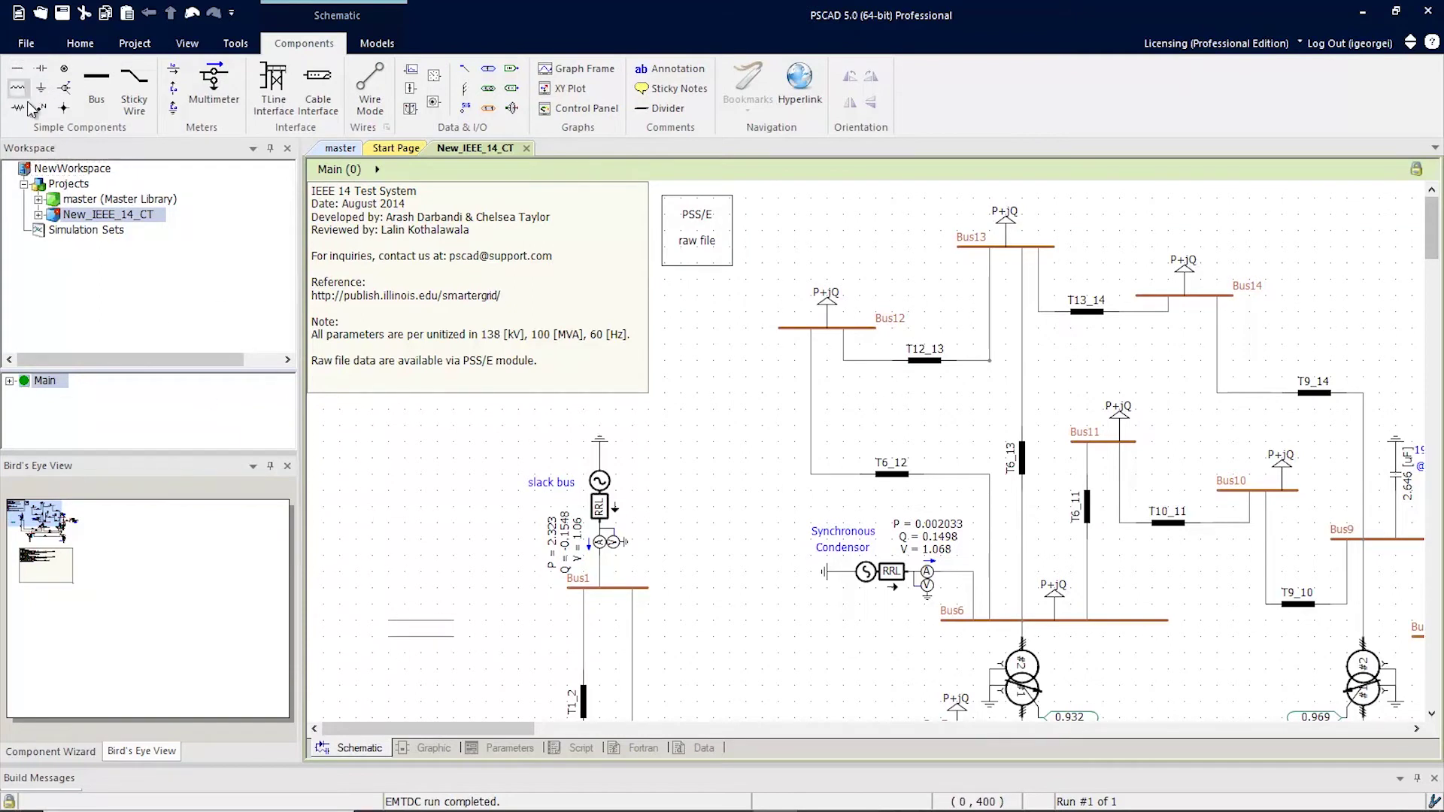
left_click(379, 651)
Stretch the upper wire's end right toward Bus1's vertical line, then drag it back left
left_click(436, 622)
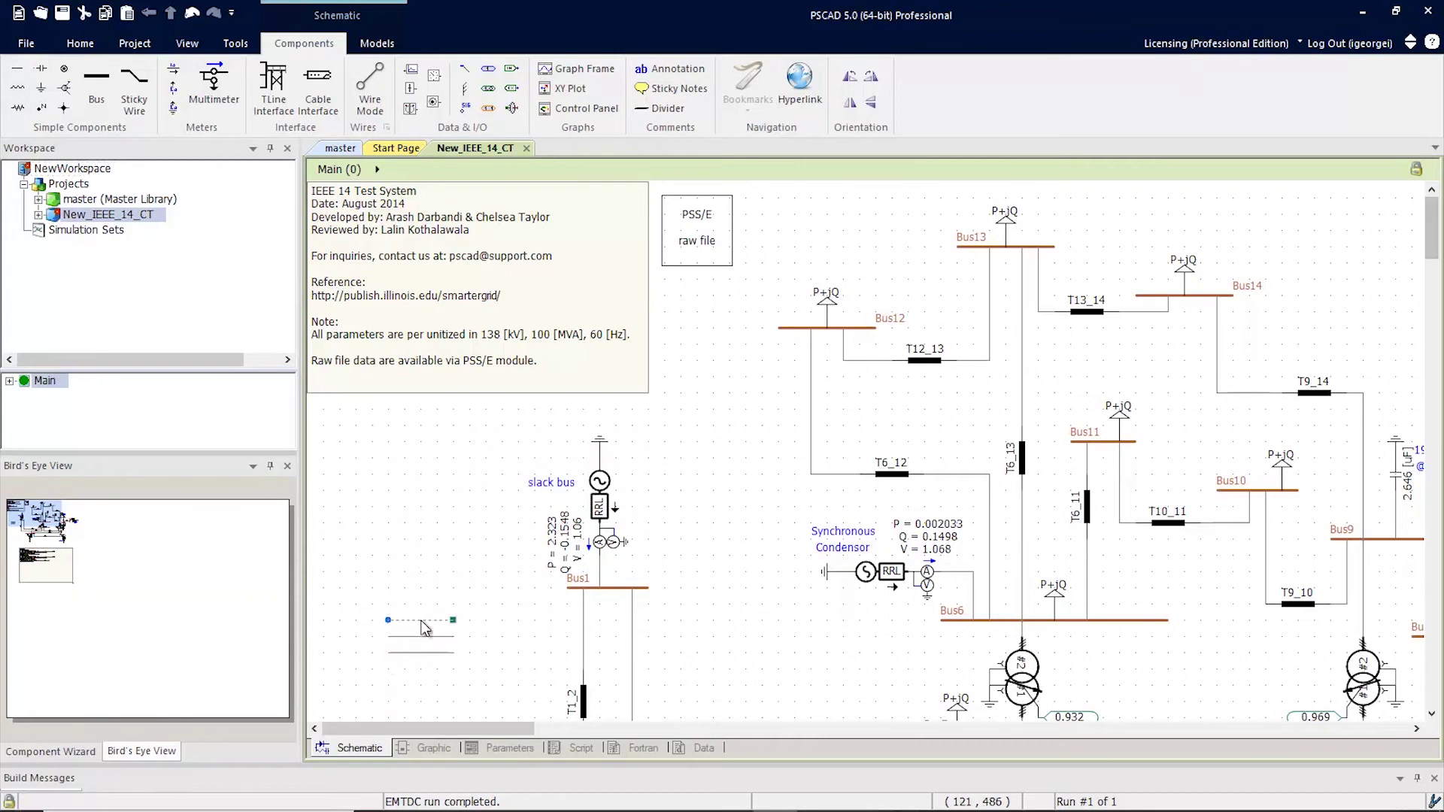
left_click_drag(454, 619, 497, 638)
left_click_drag(501, 621, 487, 636)
left_click_drag(486, 620, 630, 635)
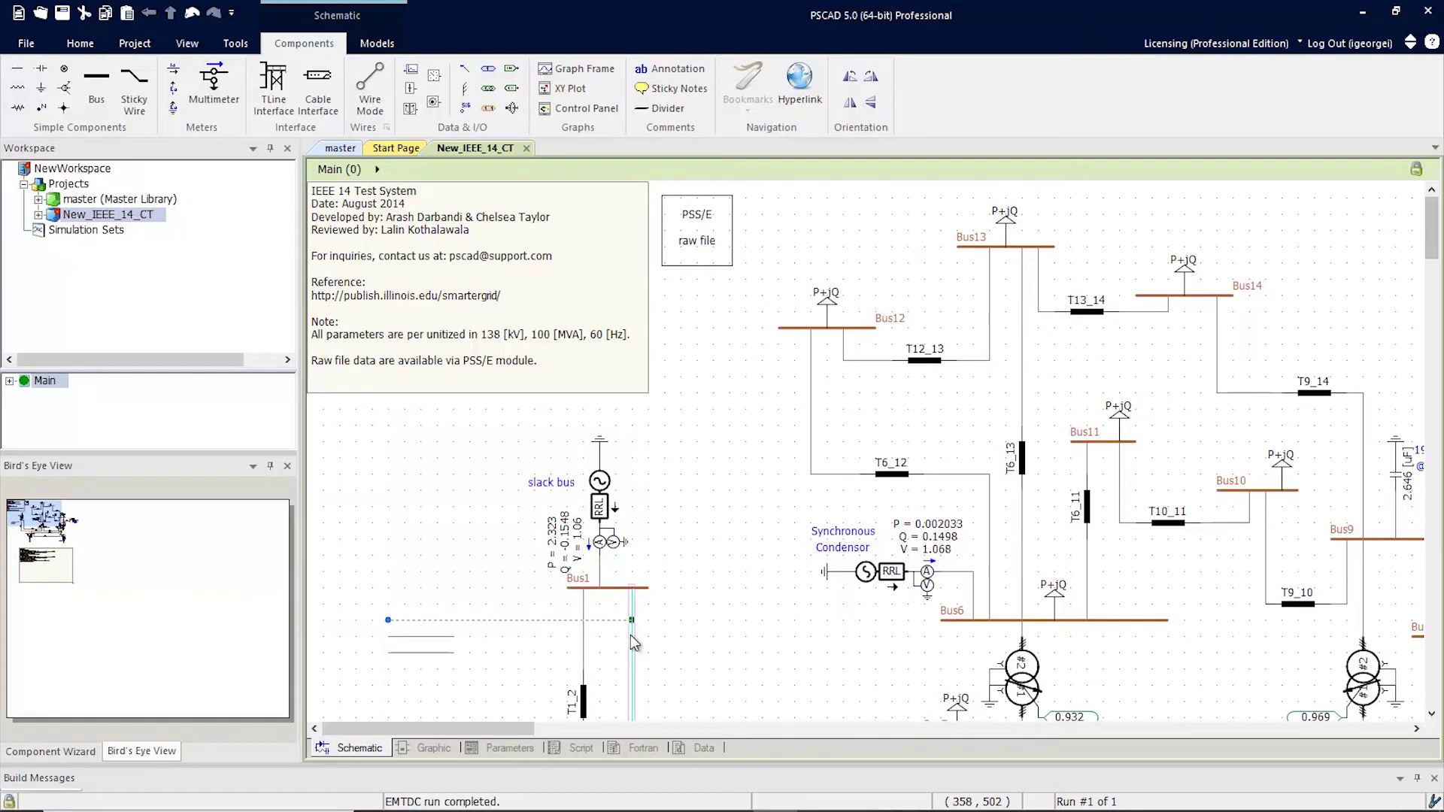
left_click(704, 638)
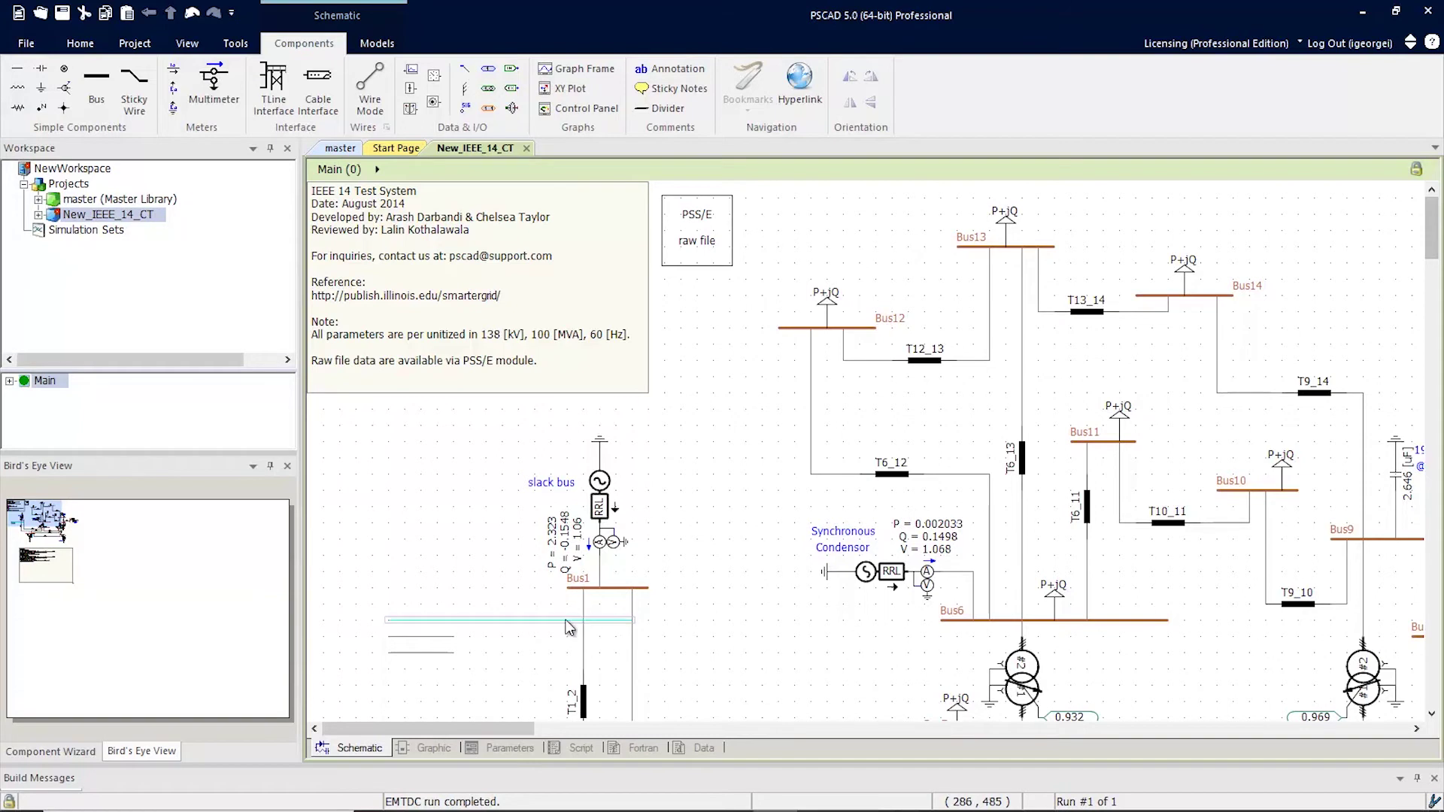
left_click(624, 620)
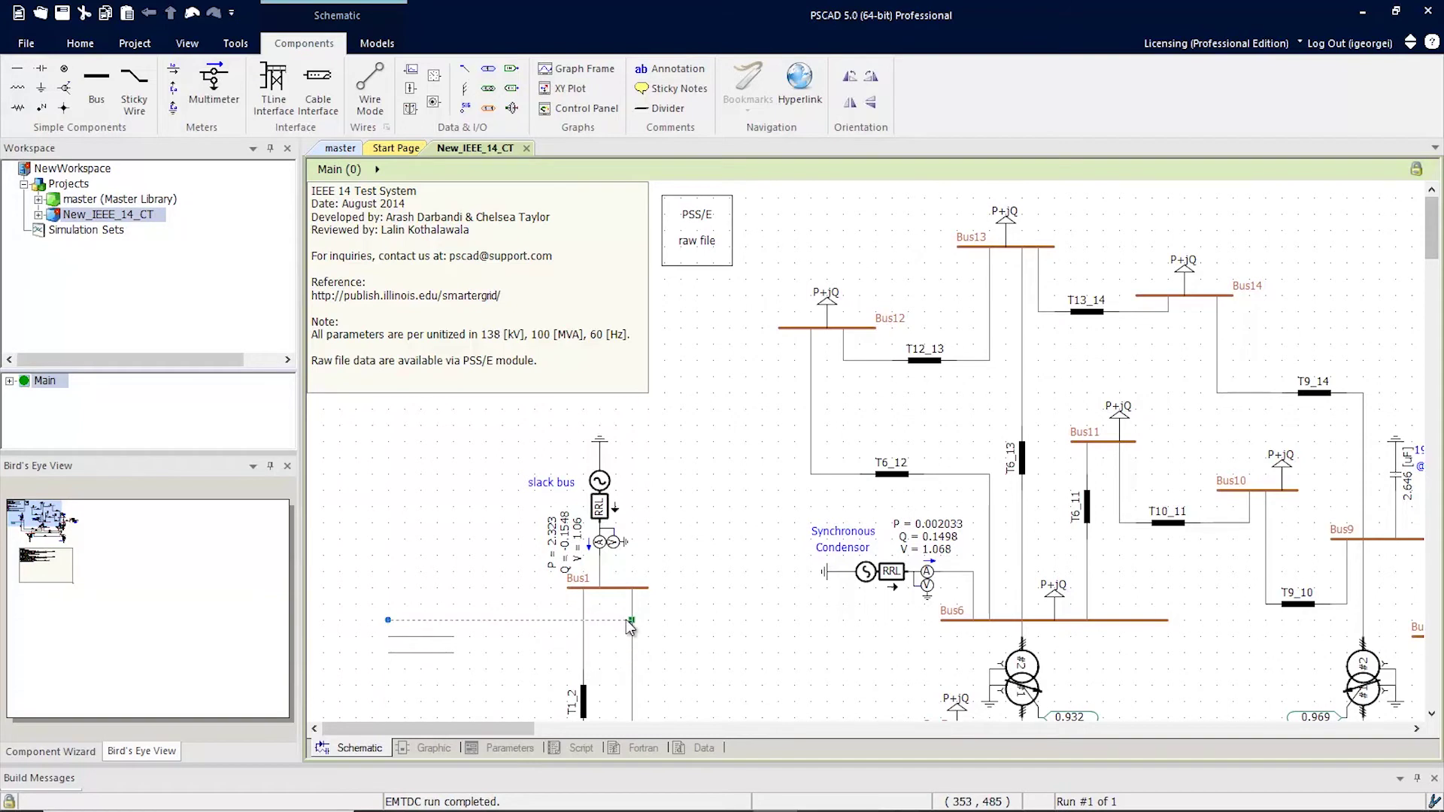
left_click_drag(632, 617, 450, 625)
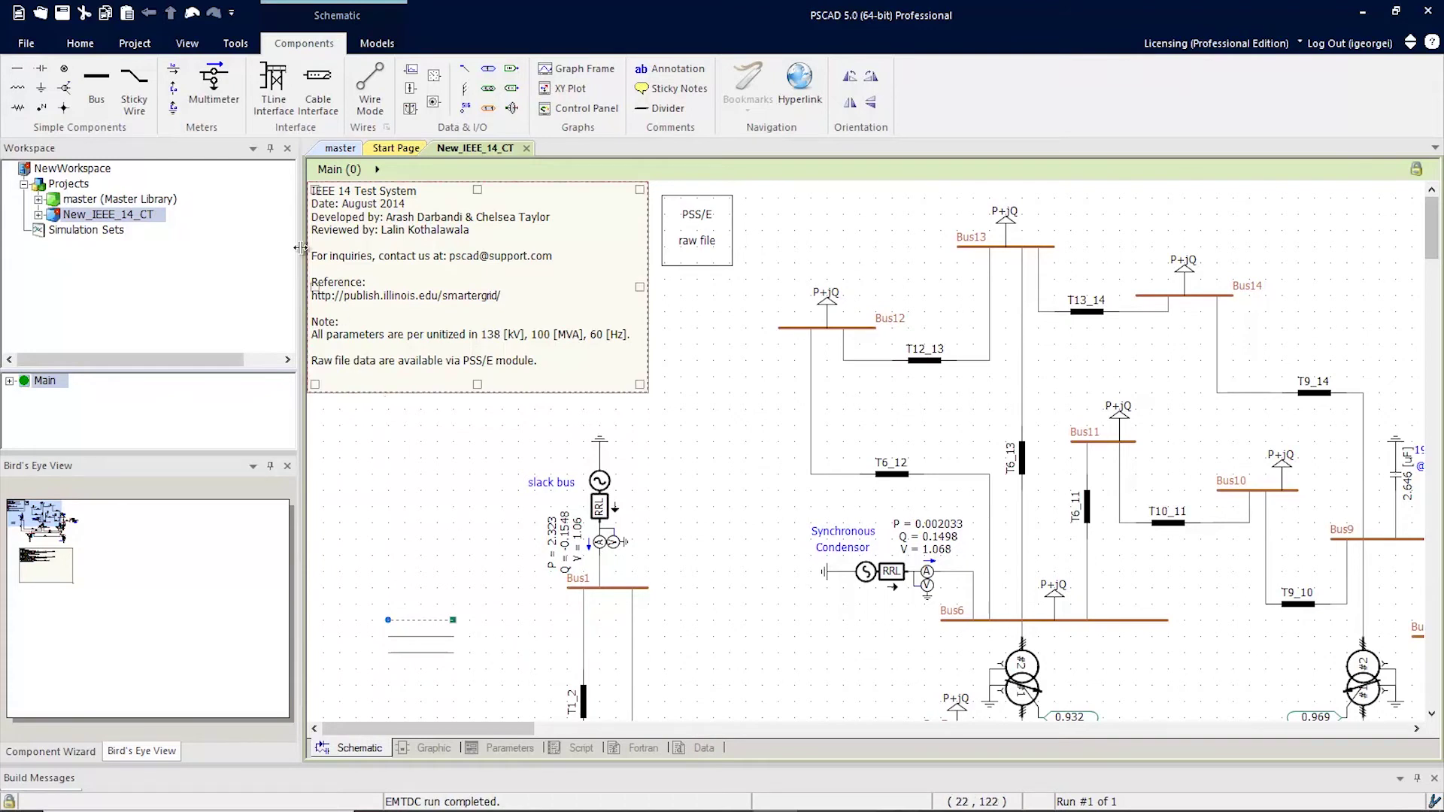
In Application Options Schematic Wires, show solder joints and jumpers and snap wire ends to grid
left_click(27, 44)
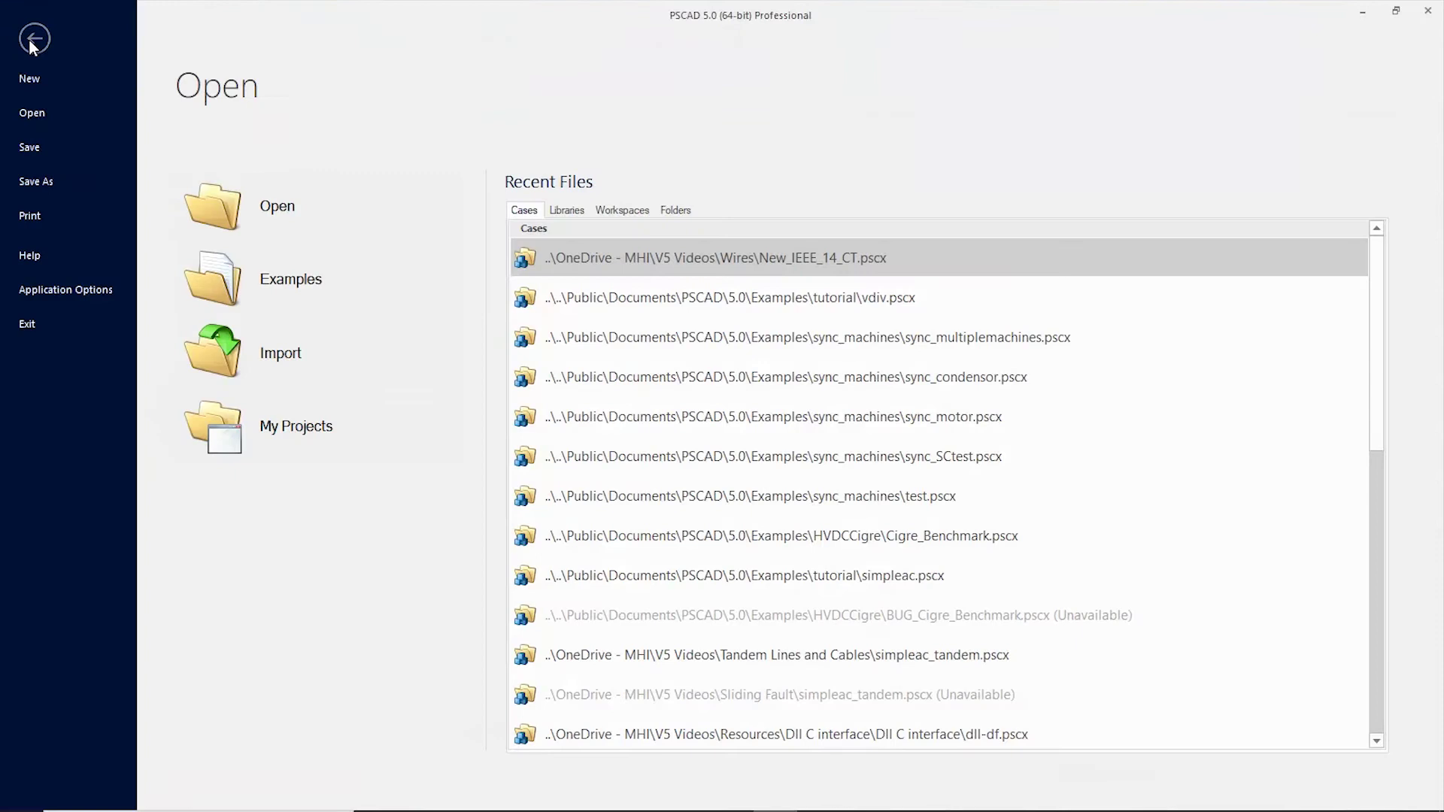
left_click(69, 289)
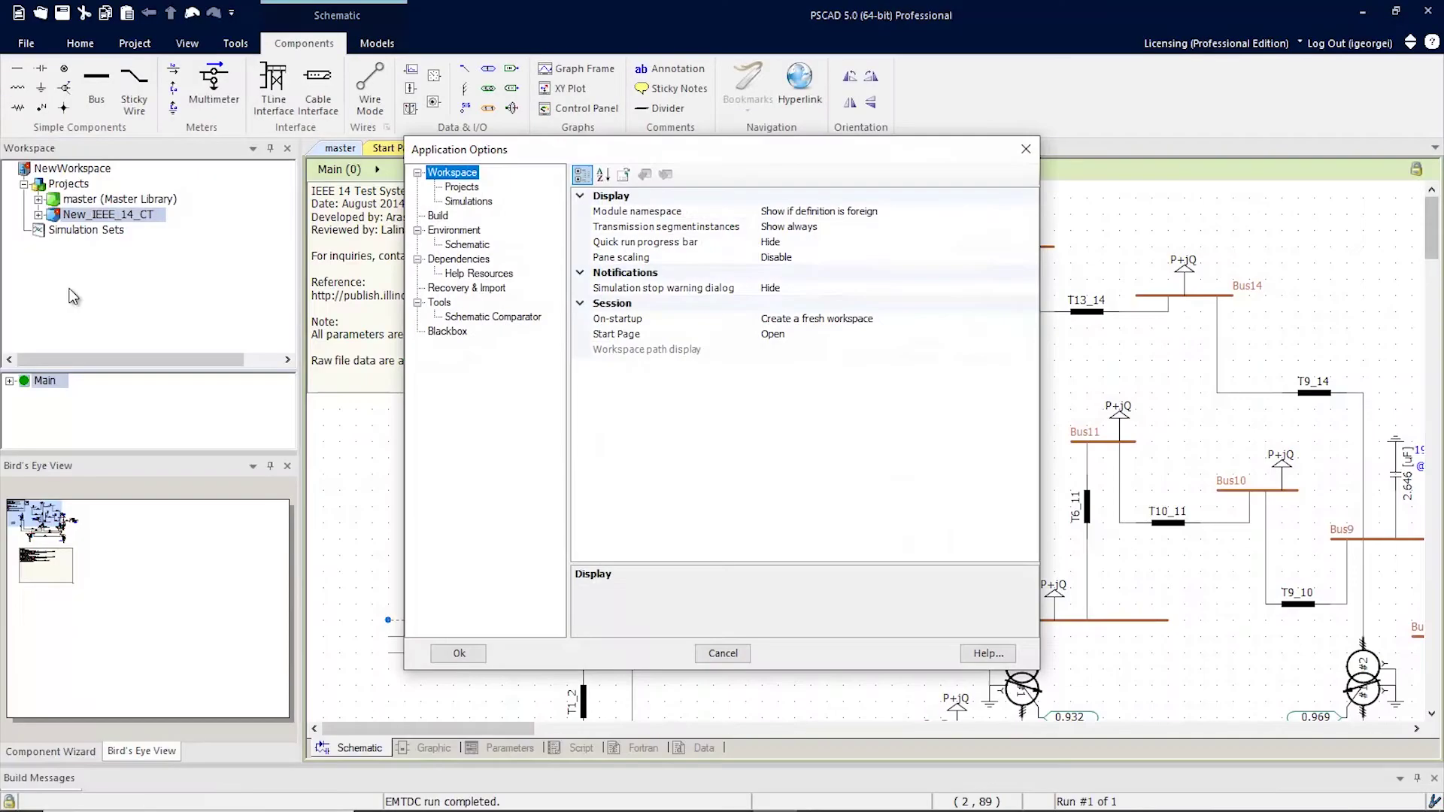
left_click(464, 246)
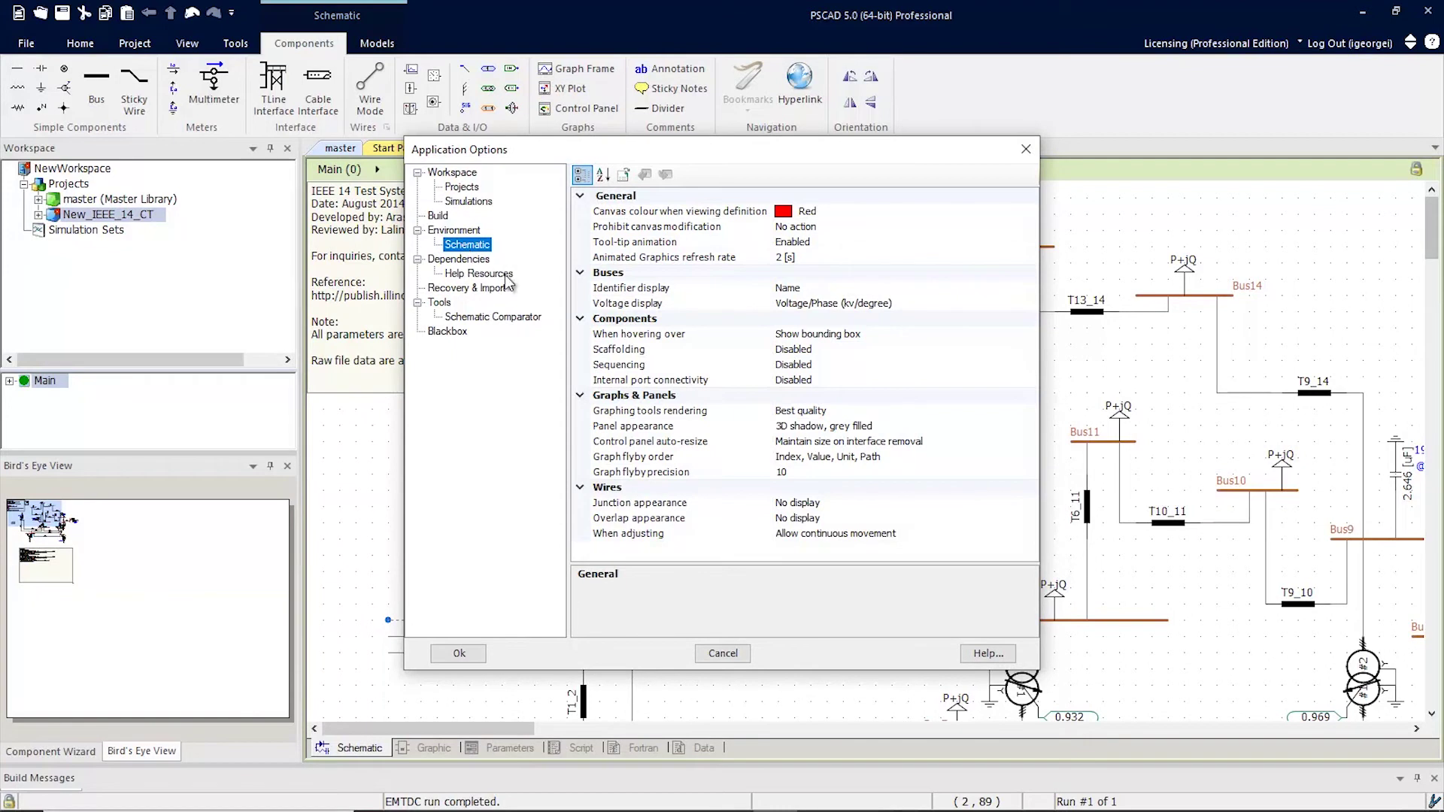
double_click(857, 503)
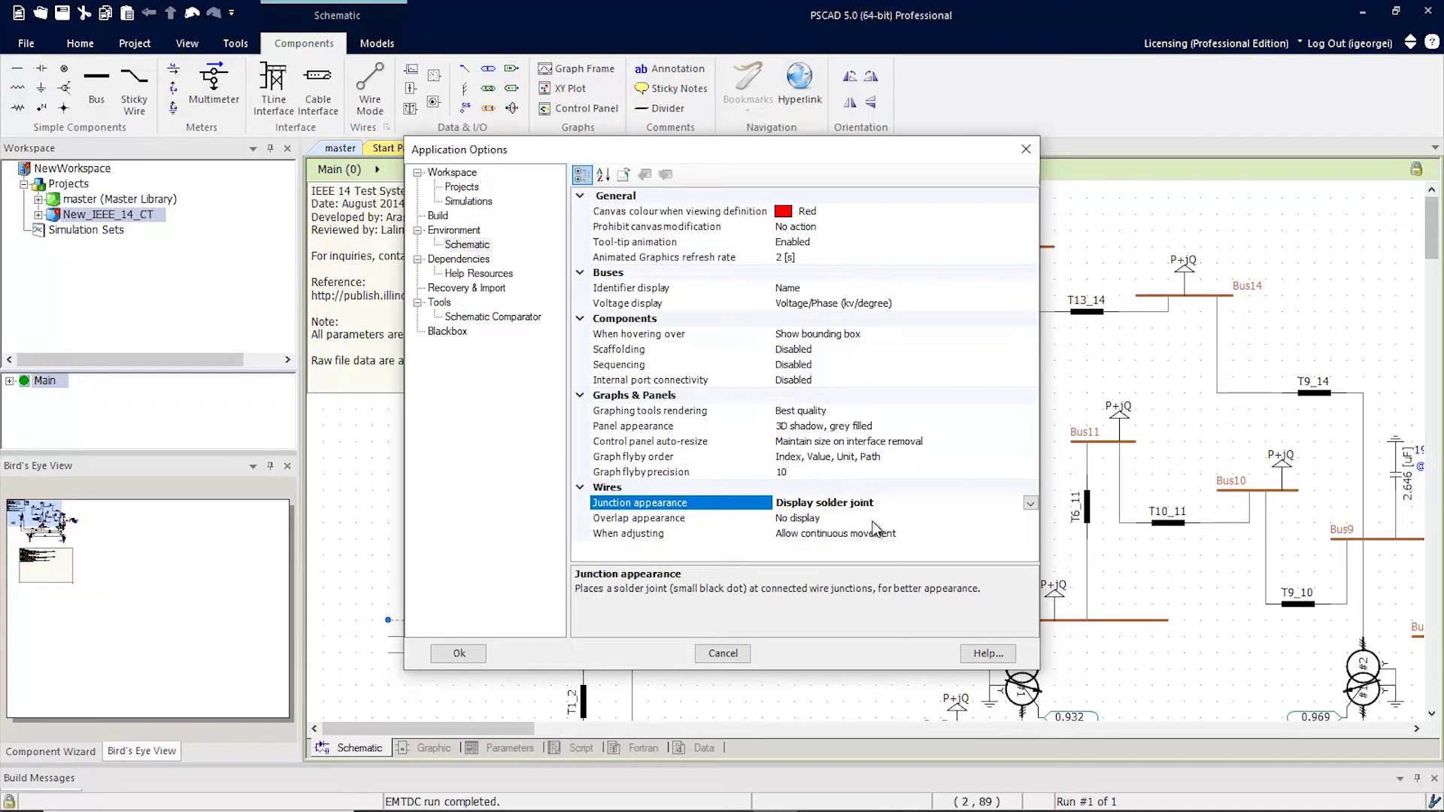
double_click(874, 519)
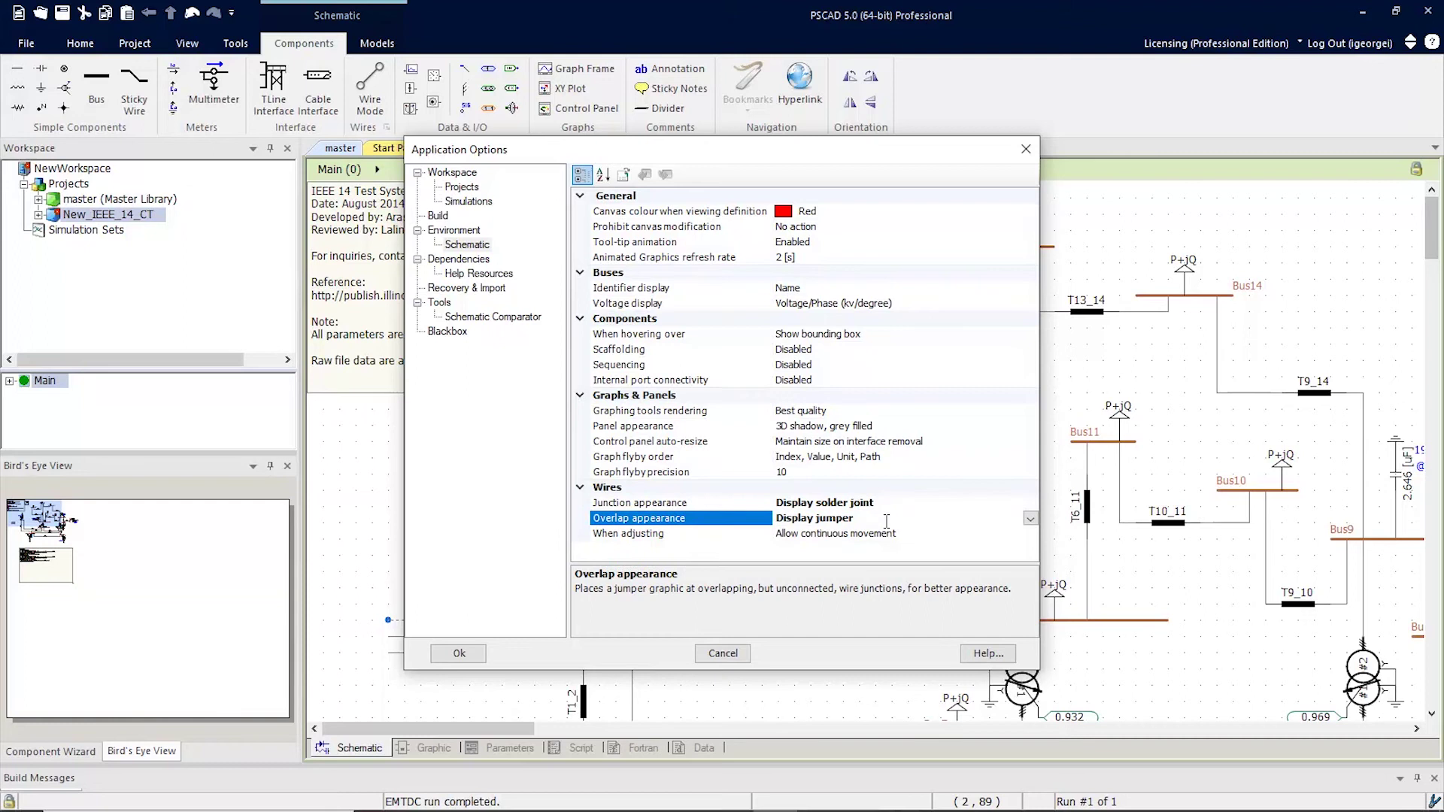
double_click(906, 533)
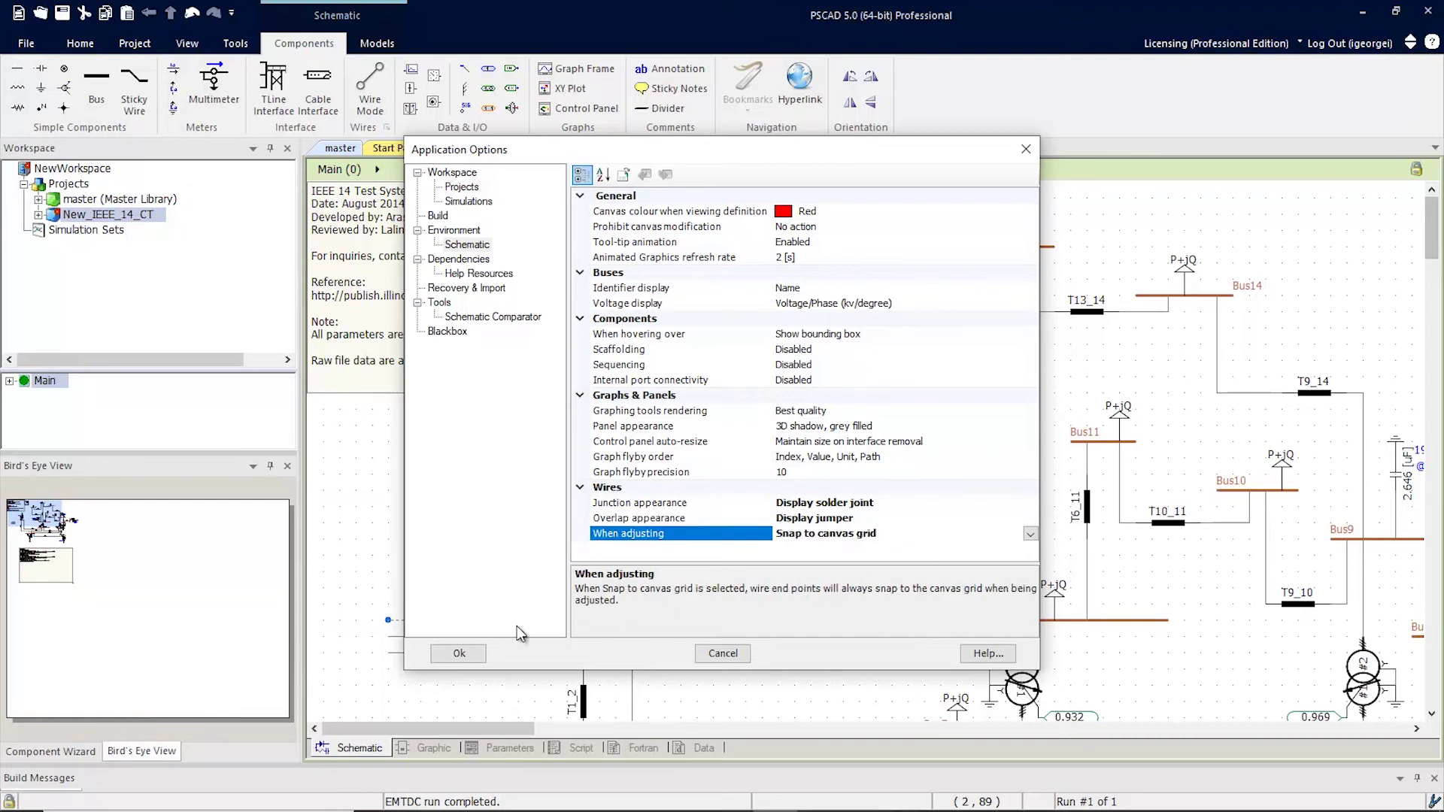
left_click(457, 653)
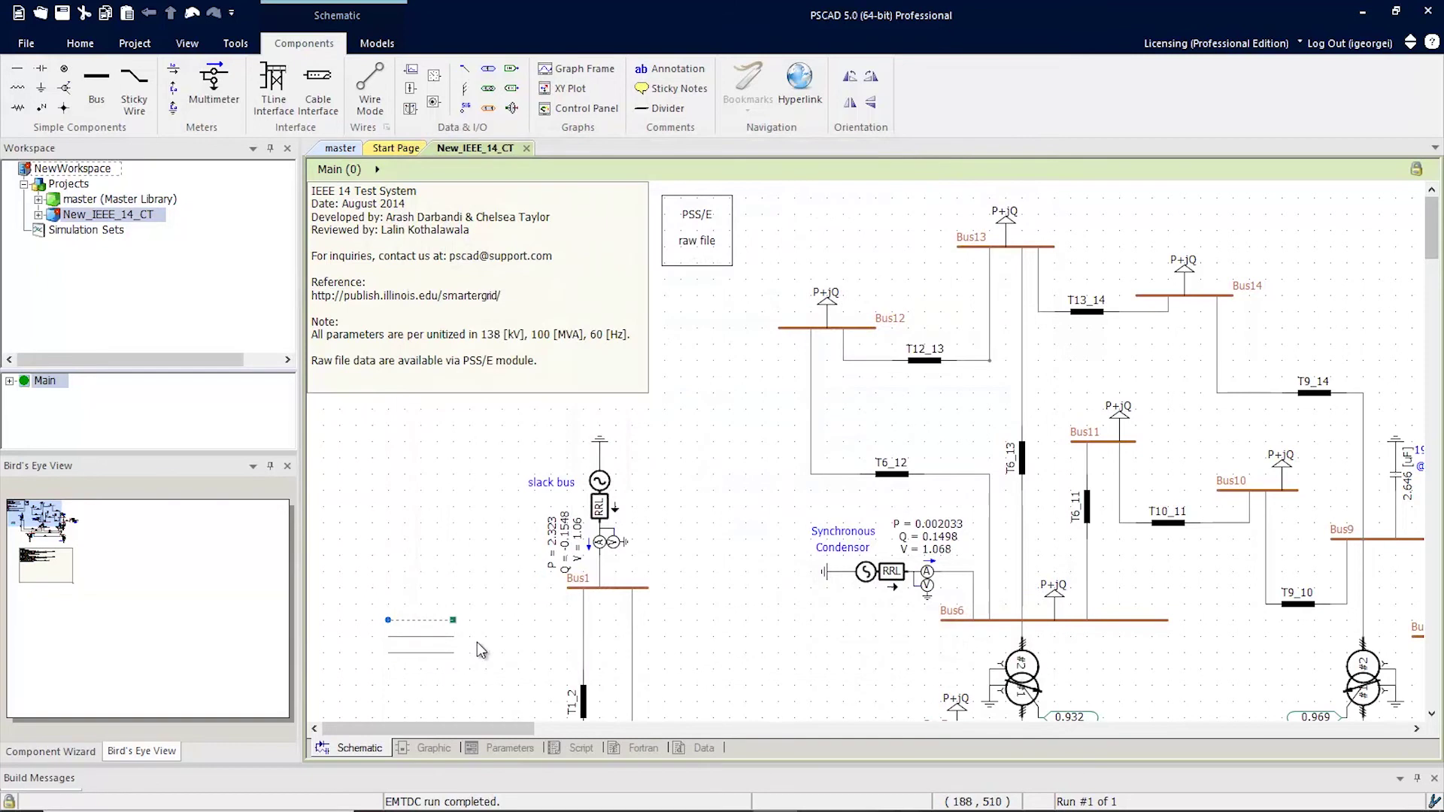
Stretch the top short wire left of Bus1 onto the vertical wire below Bus1
left_click(449, 621)
left_click_drag(449, 621, 532, 637)
left_click_drag(534, 620, 630, 643)
left_click(675, 640)
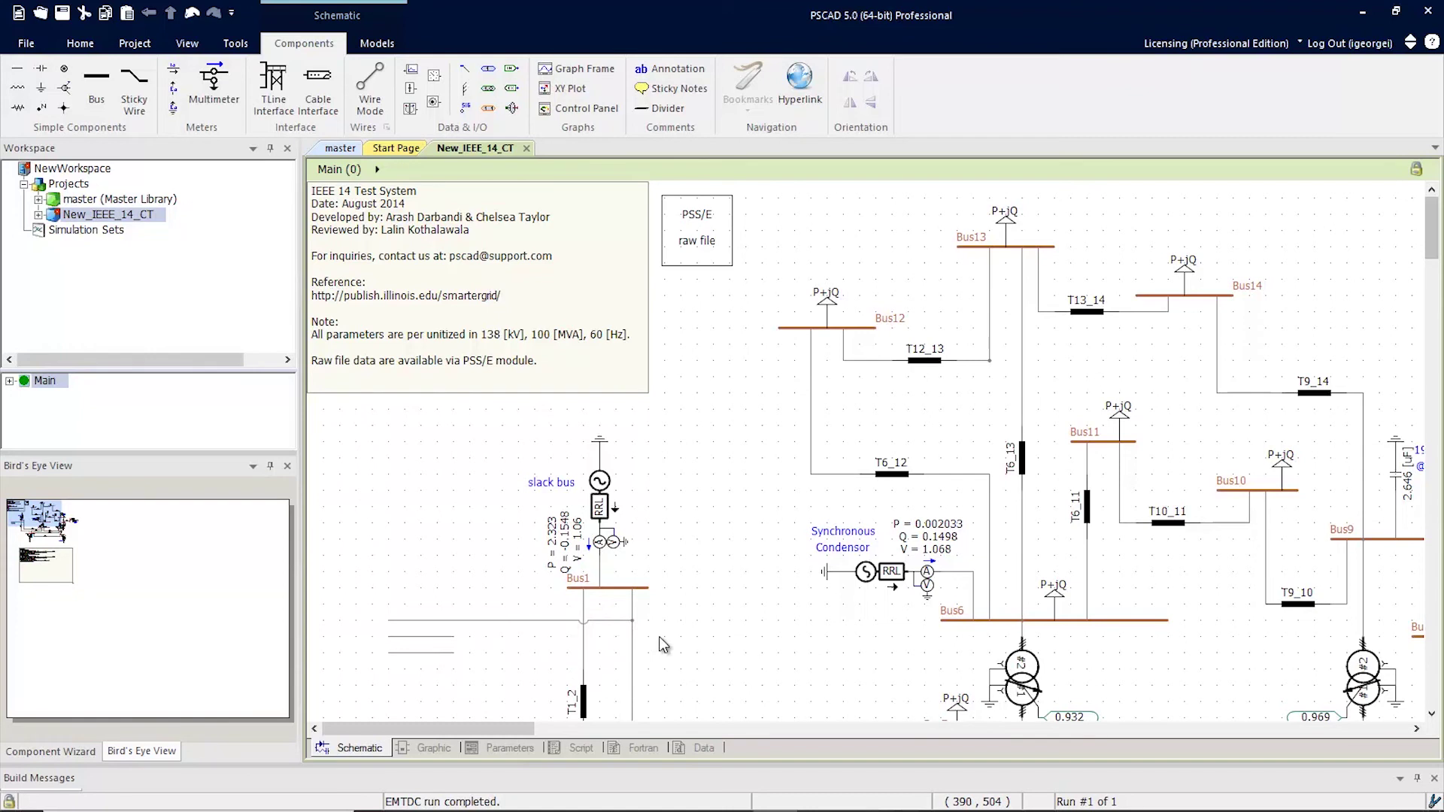
Extend the second and third short wires right onto the same vertical wire
left_click(452, 636)
left_click_drag(454, 637, 631, 636)
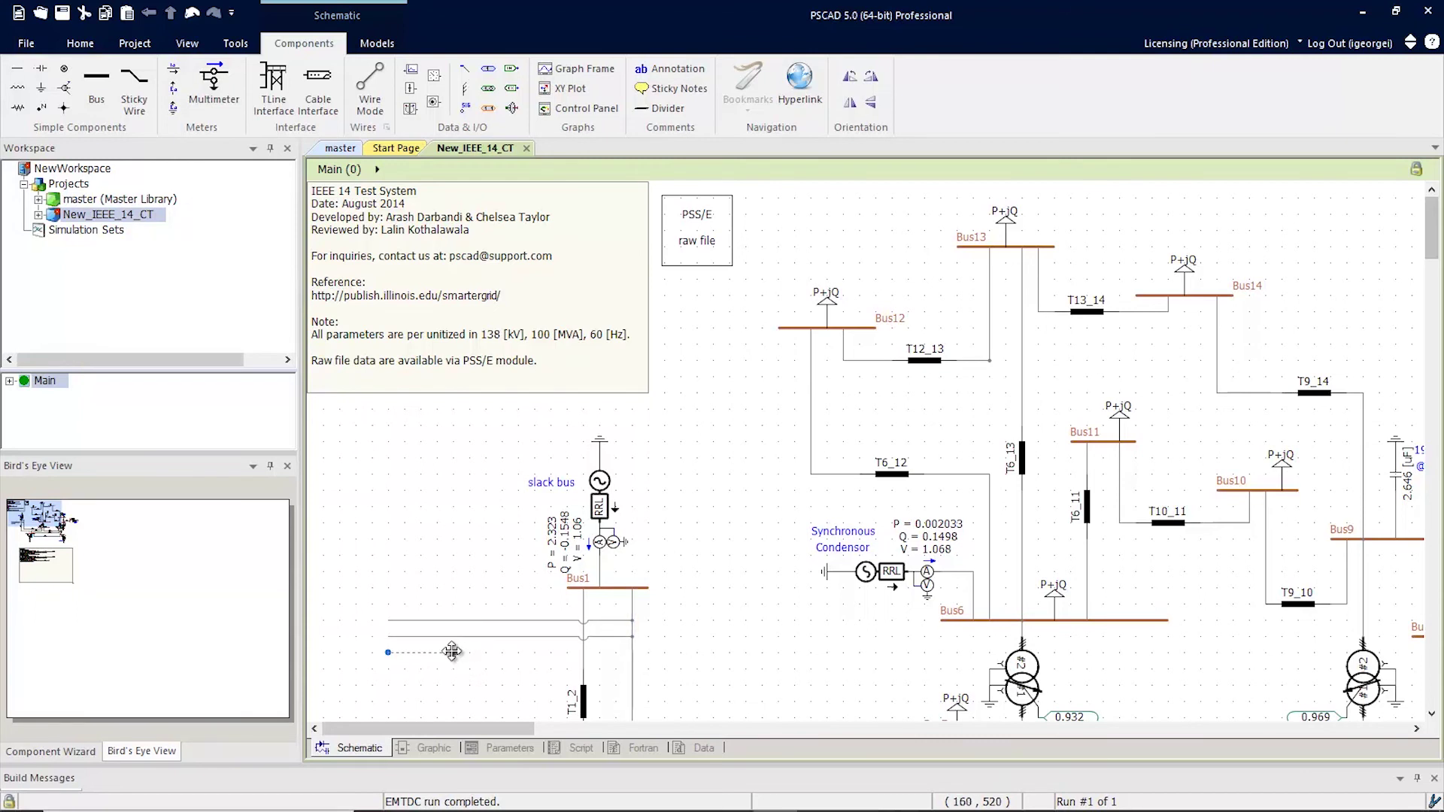
left_click_drag(454, 651, 632, 652)
left_click(708, 642)
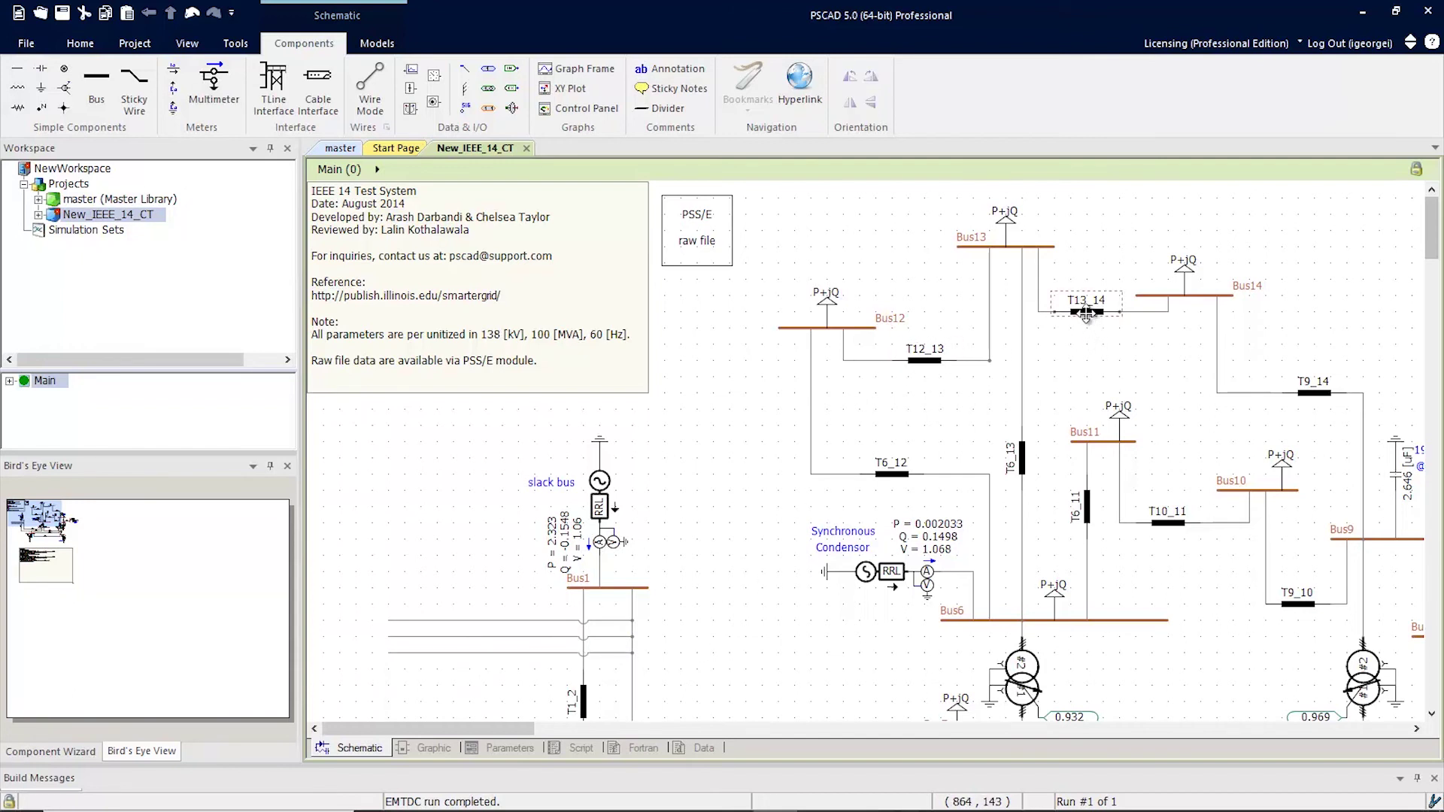
Move T13_14 lower and extend Bus13's wire down to reach it
left_click_drag(1091, 318, 1091, 400)
left_click(1039, 311)
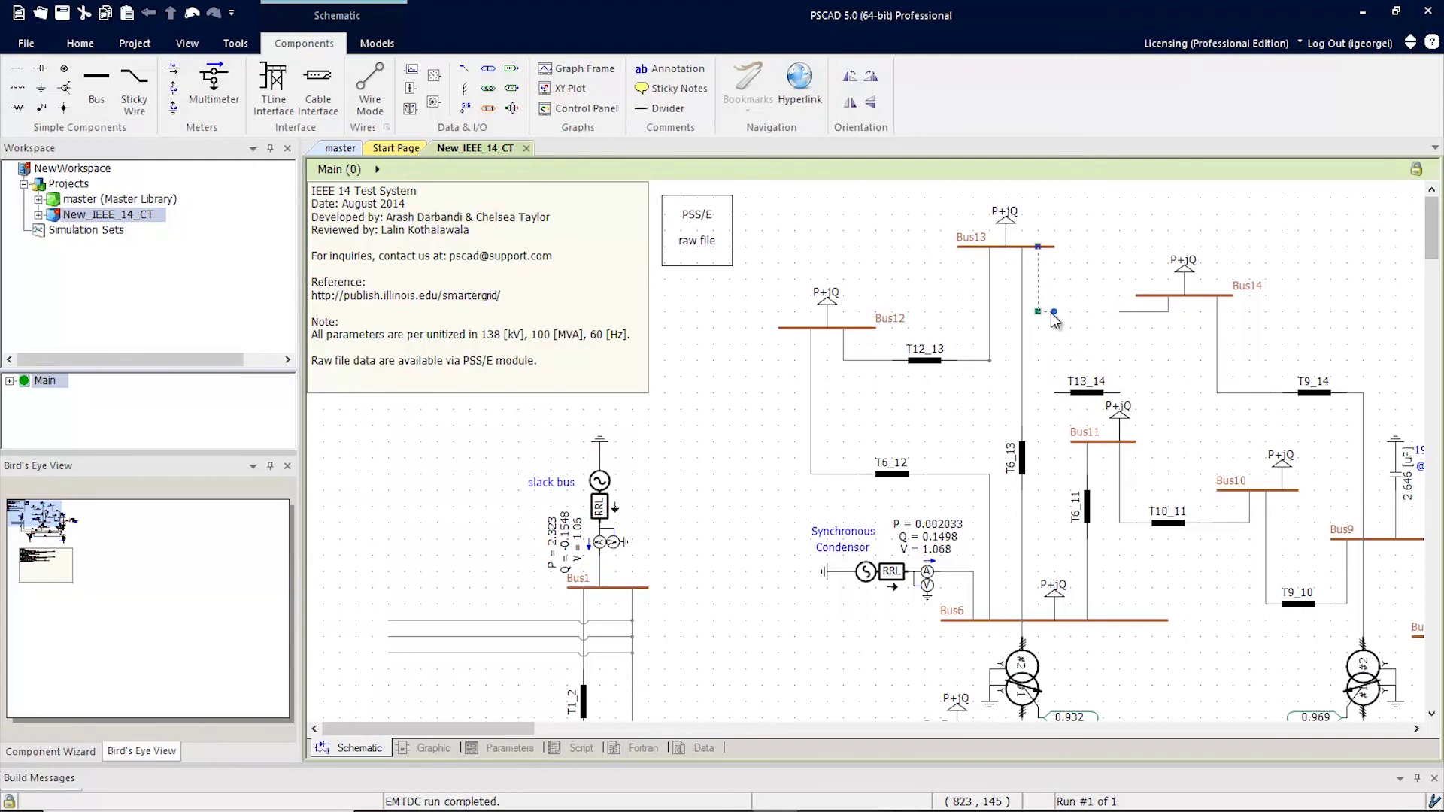
left_click_drag(1052, 311, 1057, 394)
Delete Bus14's wires to T13_14 and T9_14
left_click(1144, 309)
key("Delete")
left_click(1216, 336)
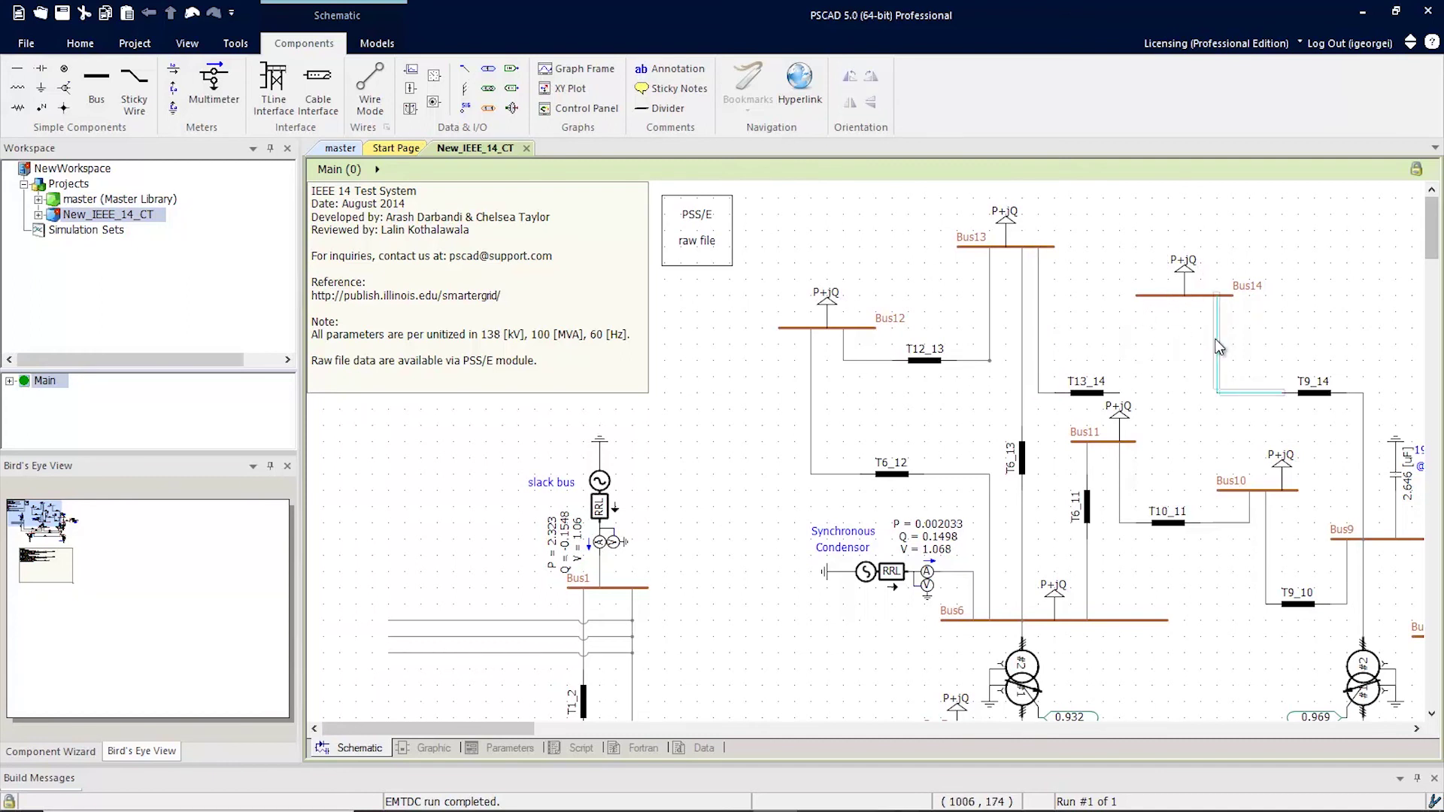
key("Delete")
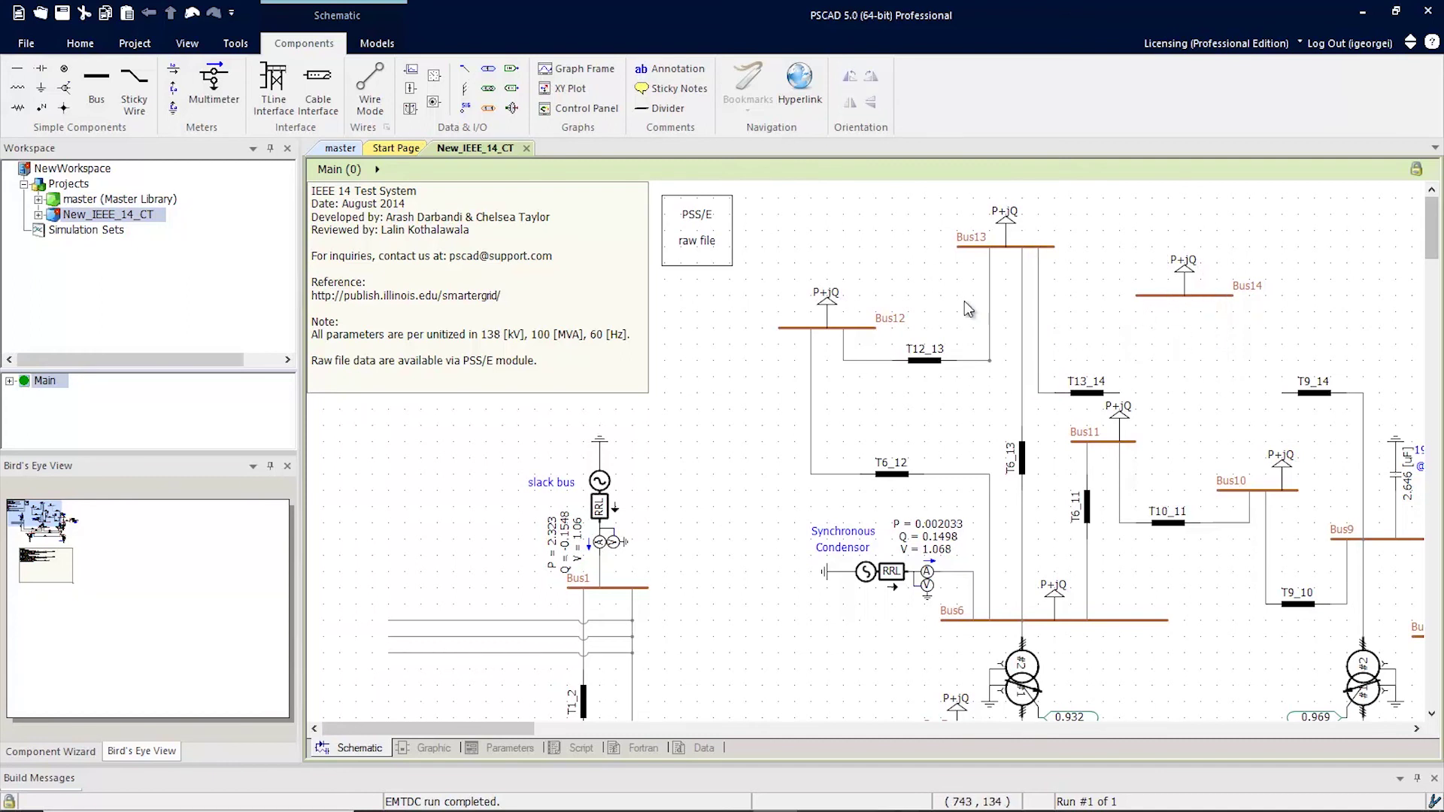
Place two sticky wires near Bus14, one below it and one to its left
left_click(533, 218)
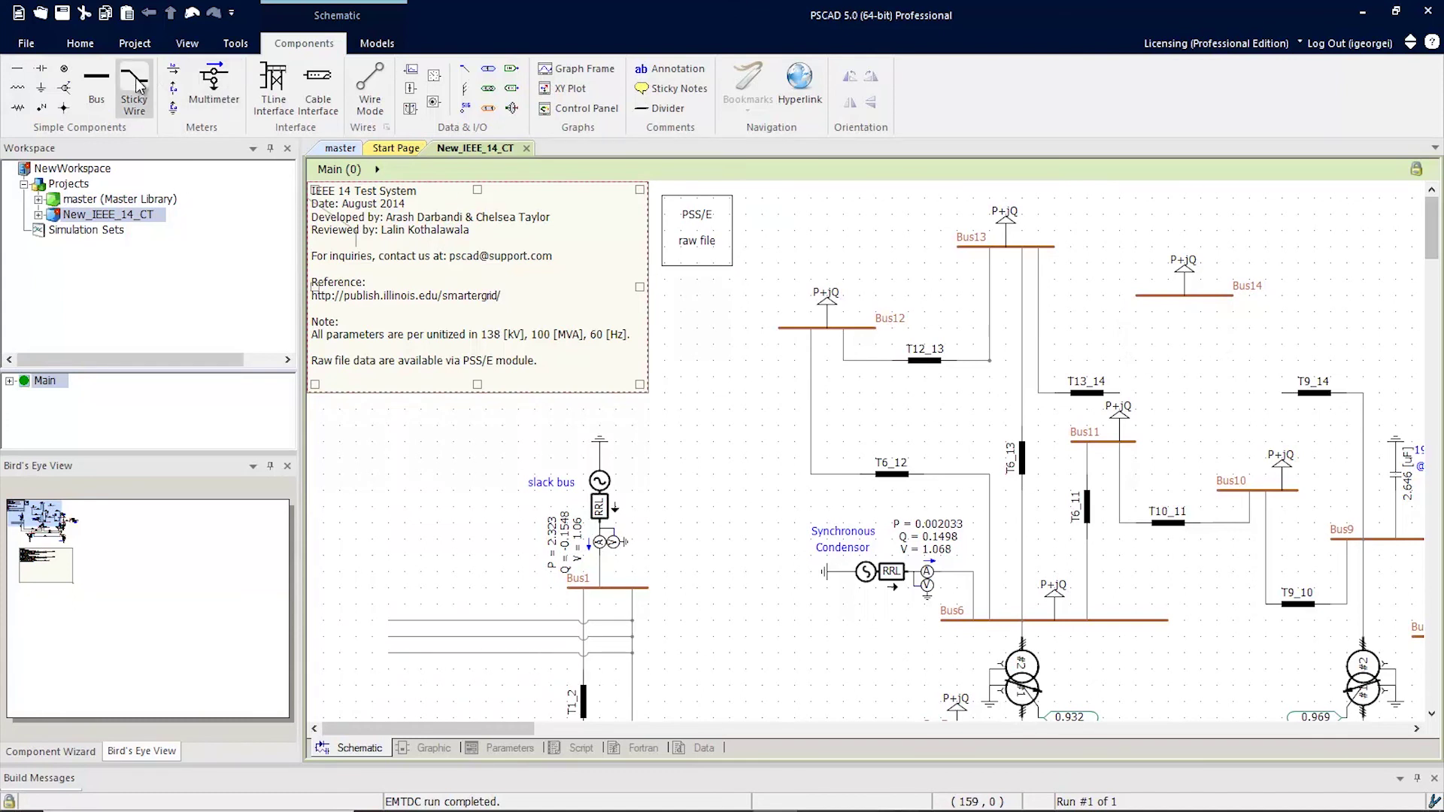
left_click(136, 85)
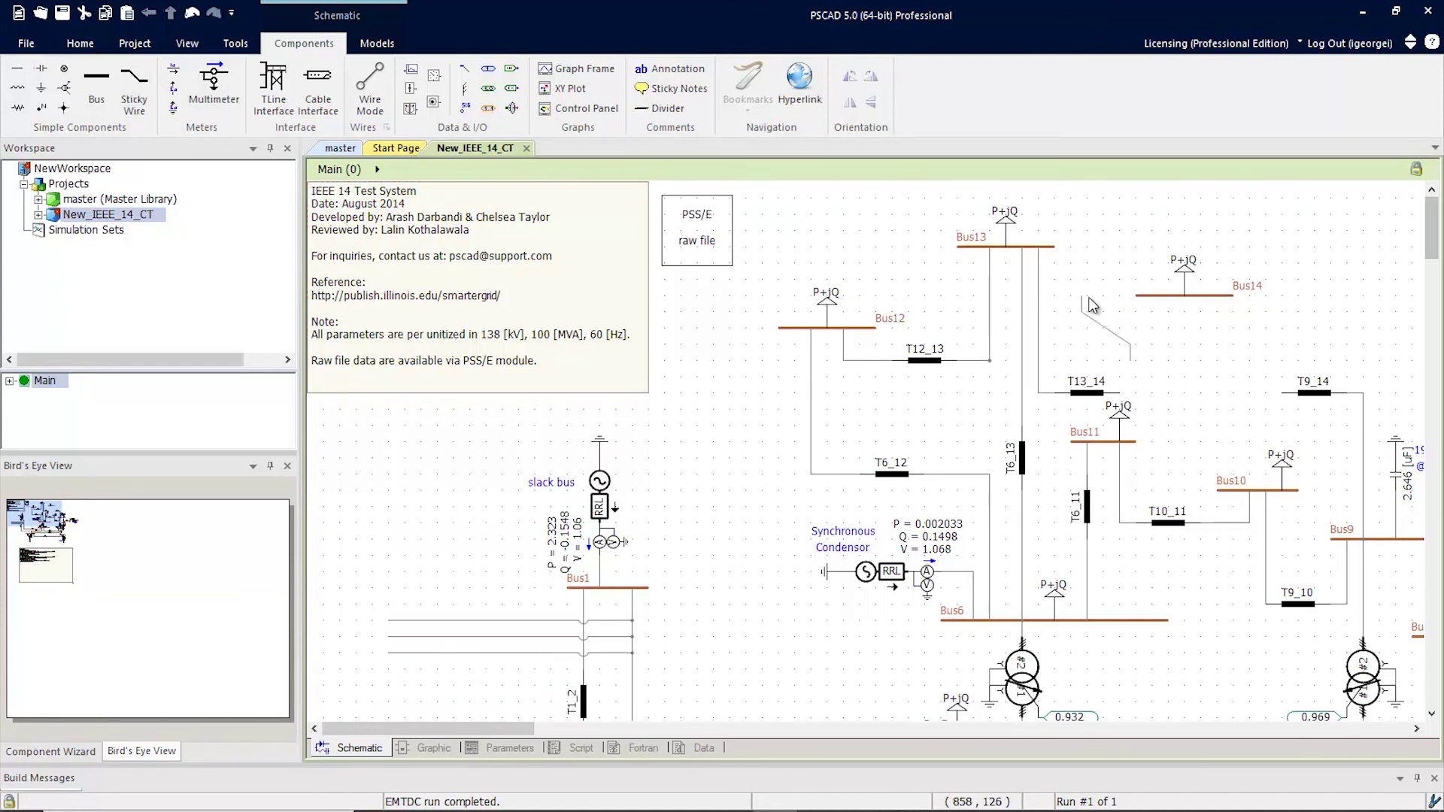
left_click(1203, 315)
left_click(538, 218)
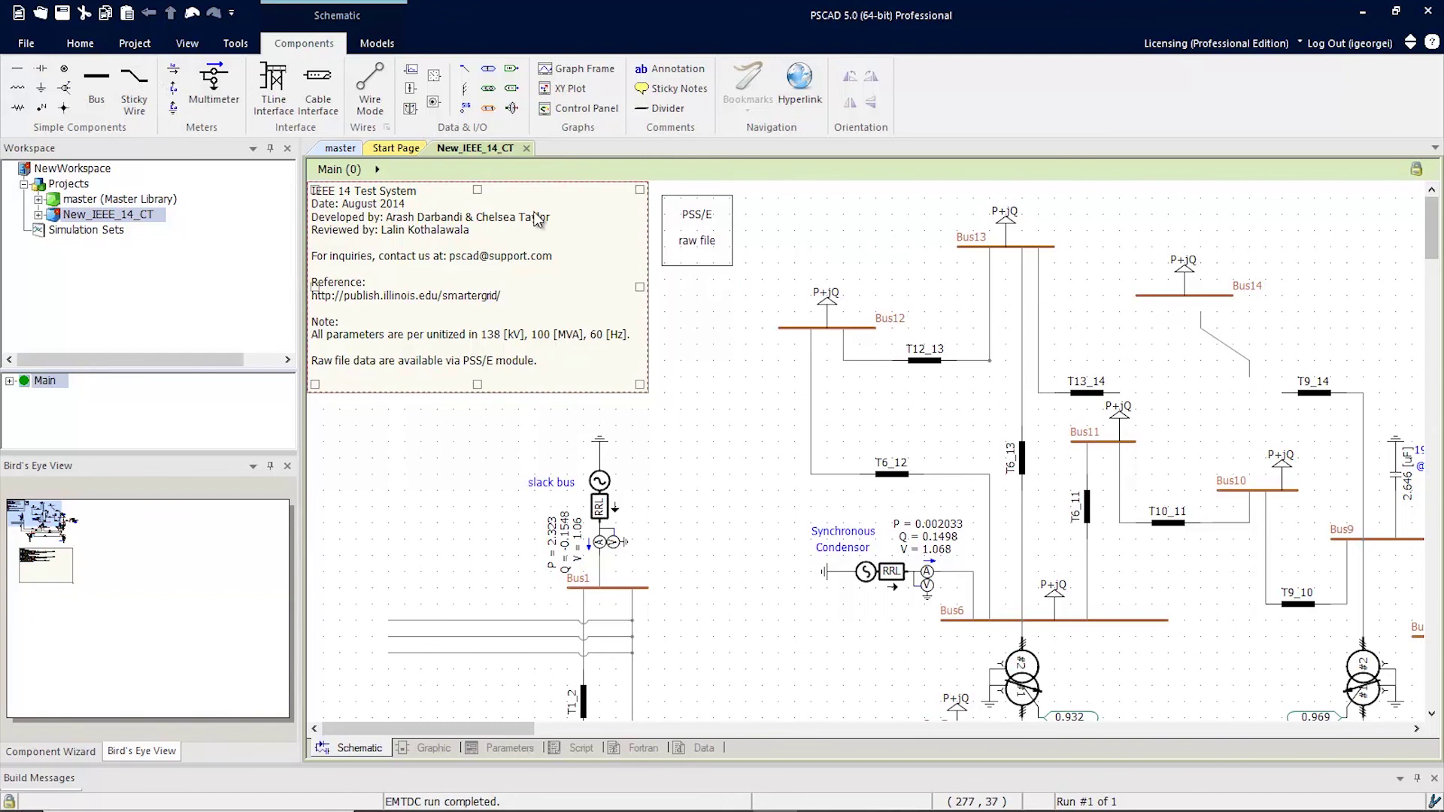
left_click(133, 85)
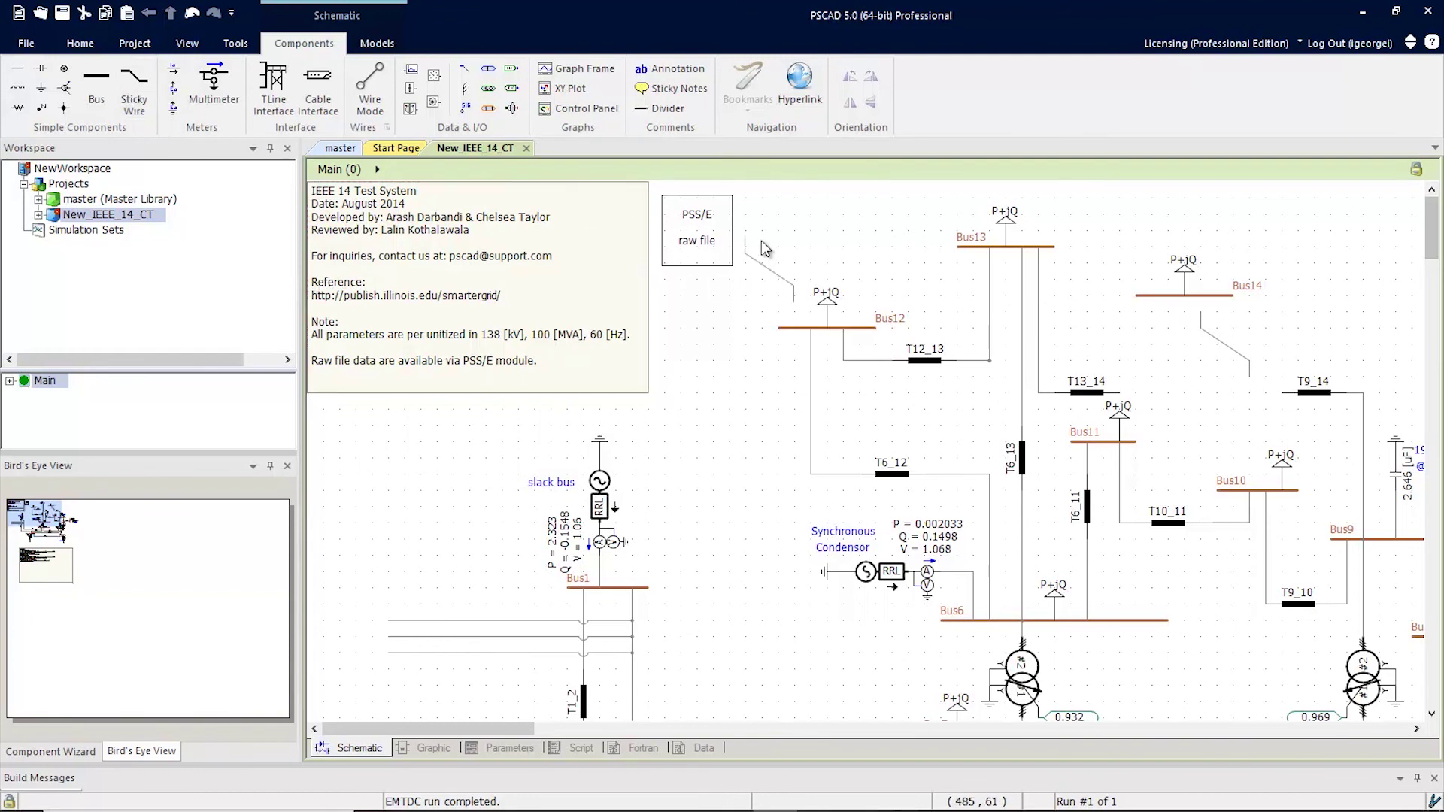
left_click(1102, 325)
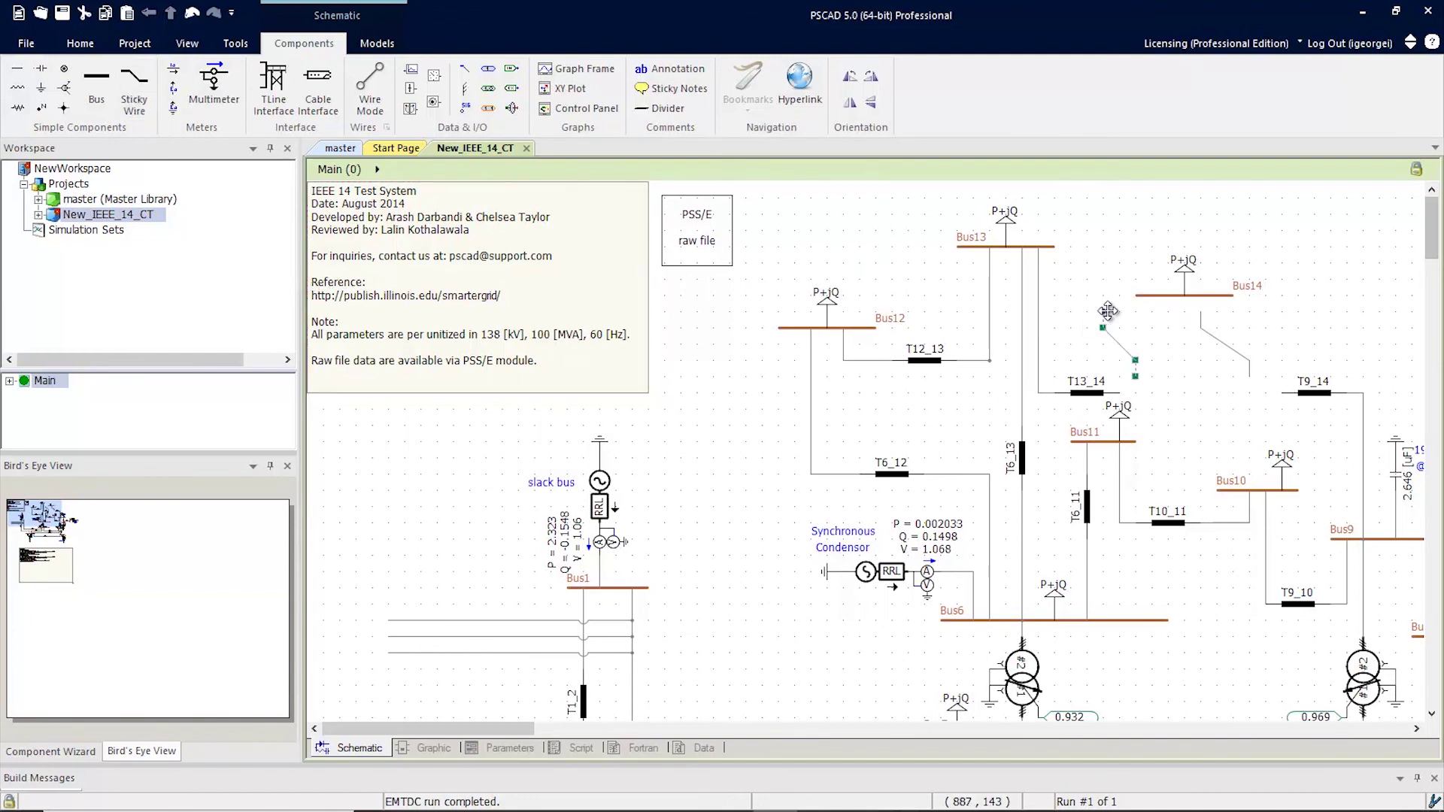
Attach the sticky wire ends to Bus14, T13_14 and T9_14
left_click_drag(1108, 311, 1173, 296)
left_click_drag(1137, 379, 1119, 391)
left_click(1249, 376)
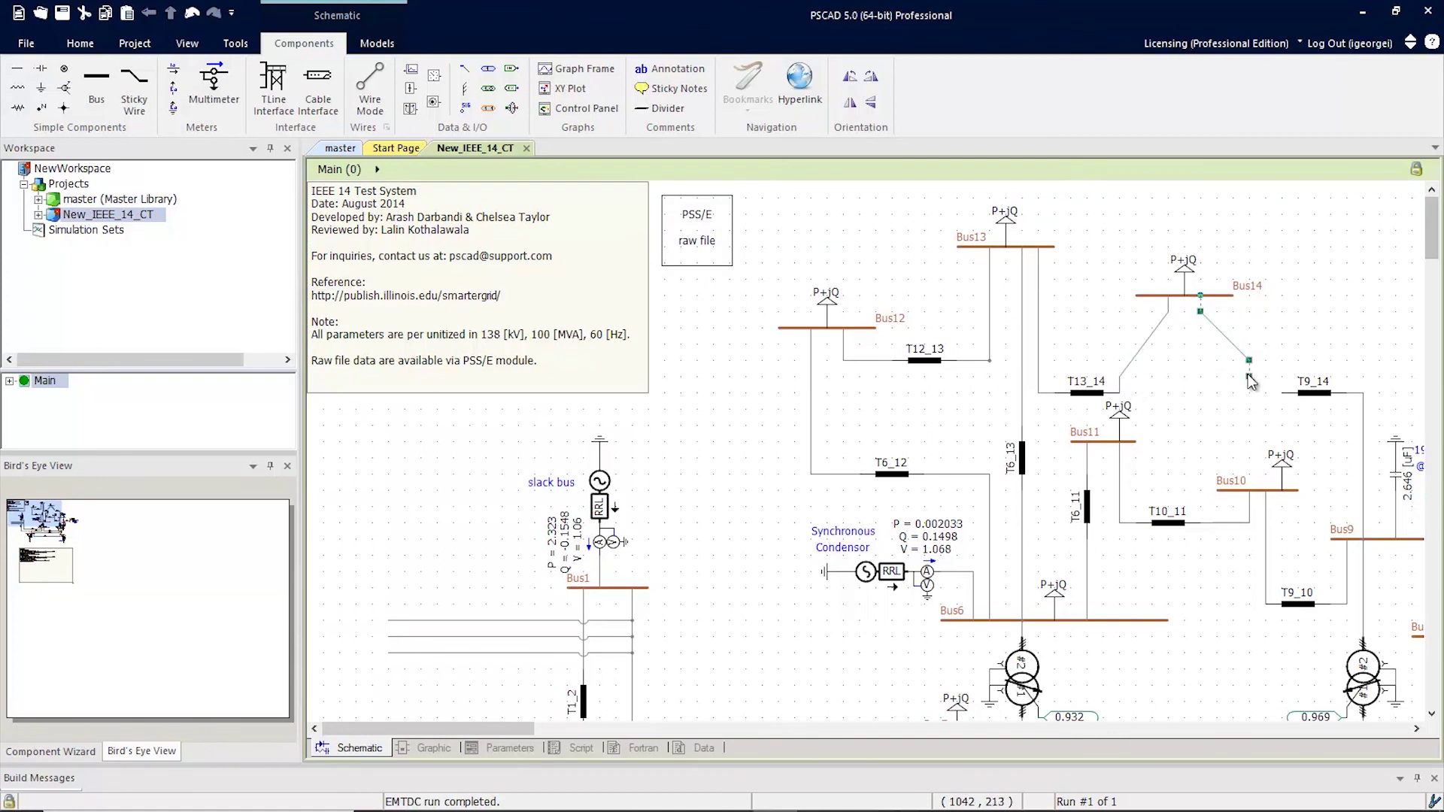
left_click_drag(1249, 362, 1281, 391)
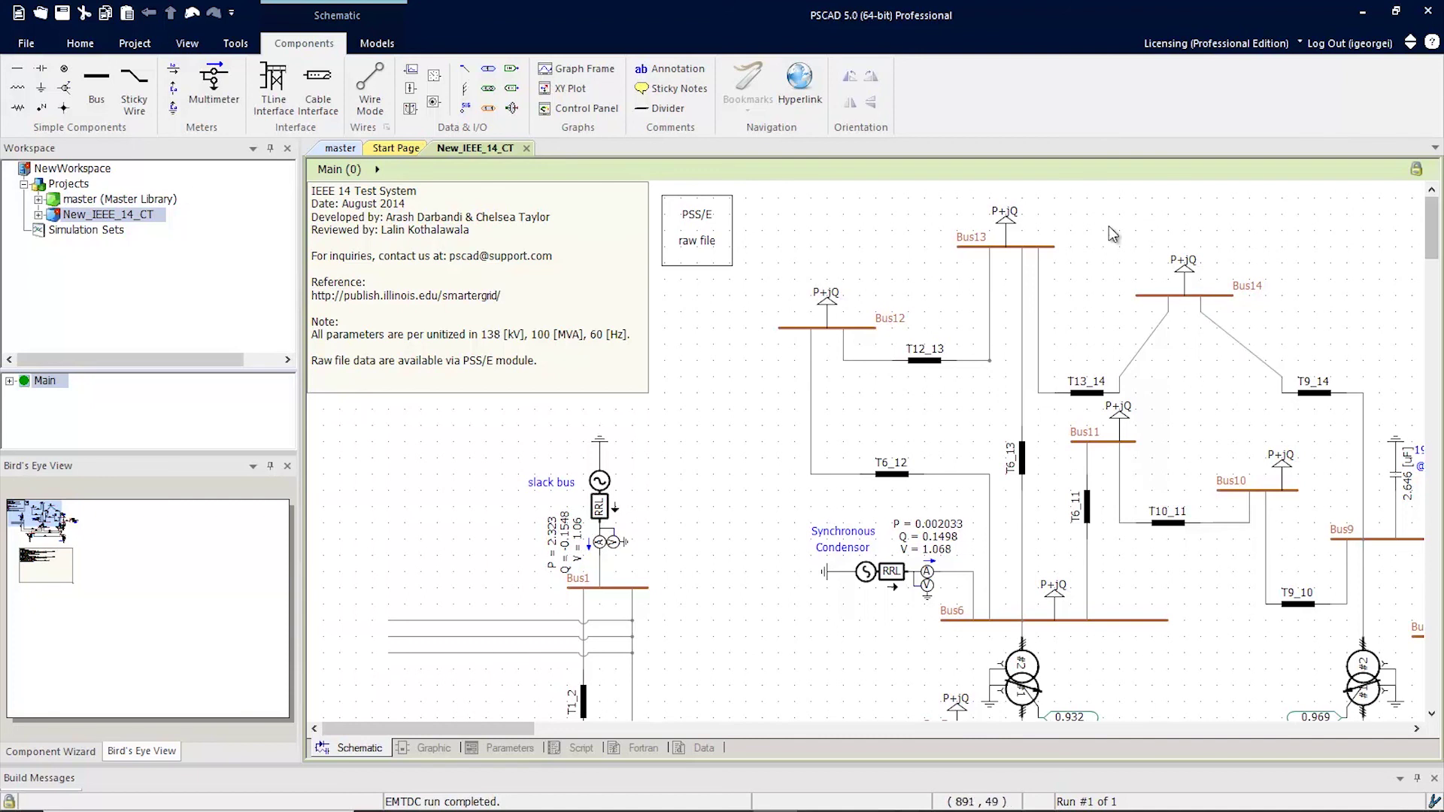
Marquee-select Bus14 with its P+jQ load and drag the group up beside Bus13
left_click(1181, 287)
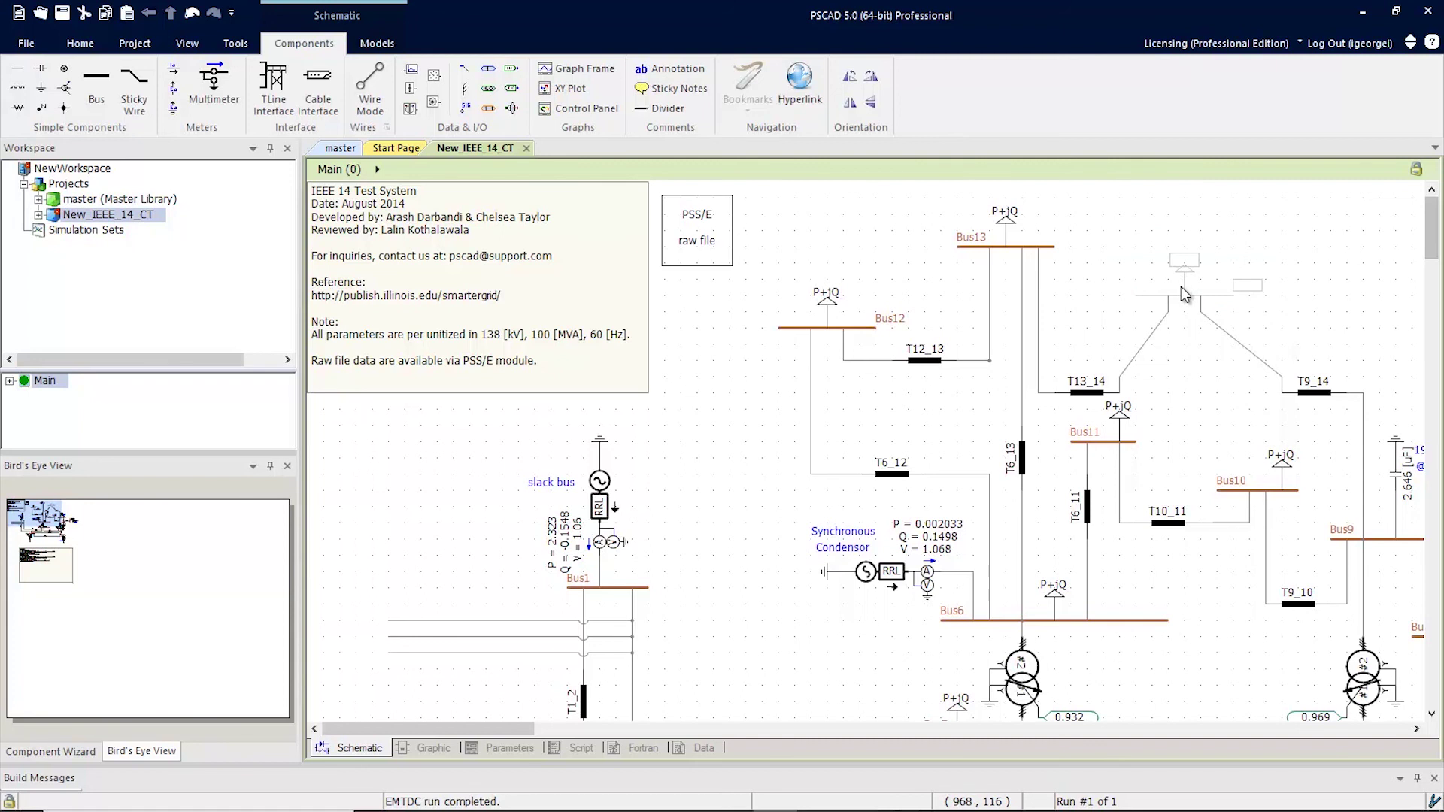
left_click_drag(1181, 286, 1278, 239)
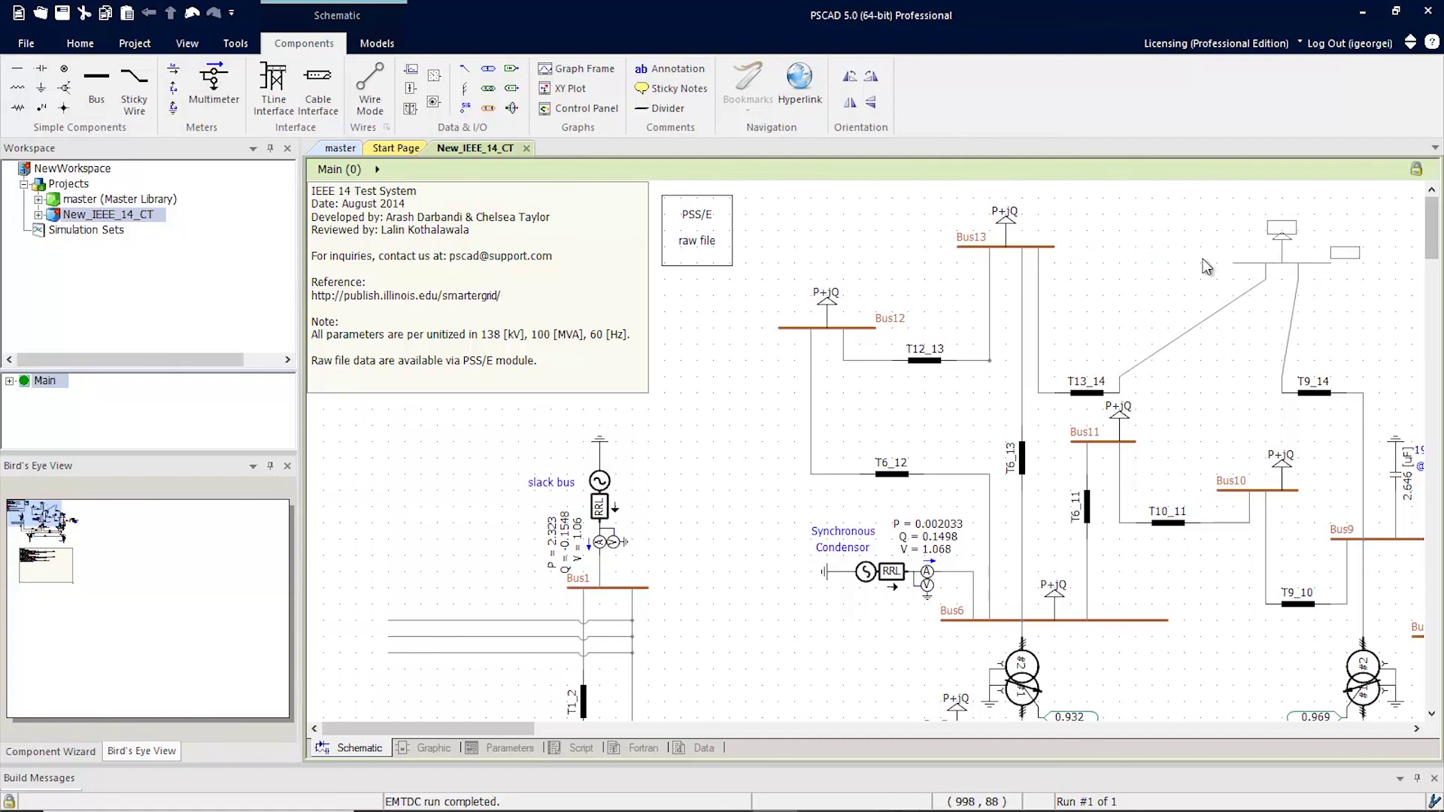
left_click_drag(1181, 212, 1396, 296)
left_click_drag(1307, 263, 1272, 271)
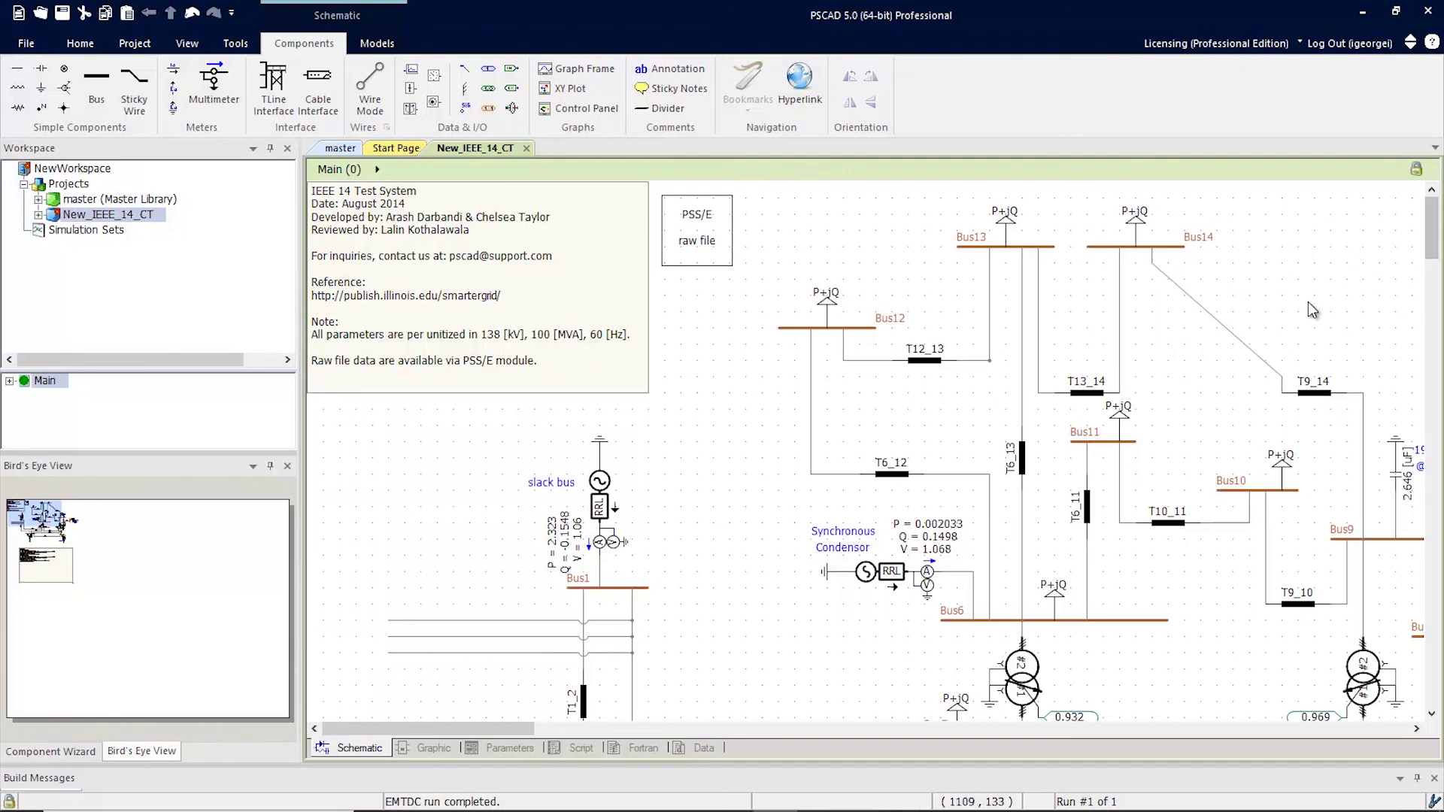